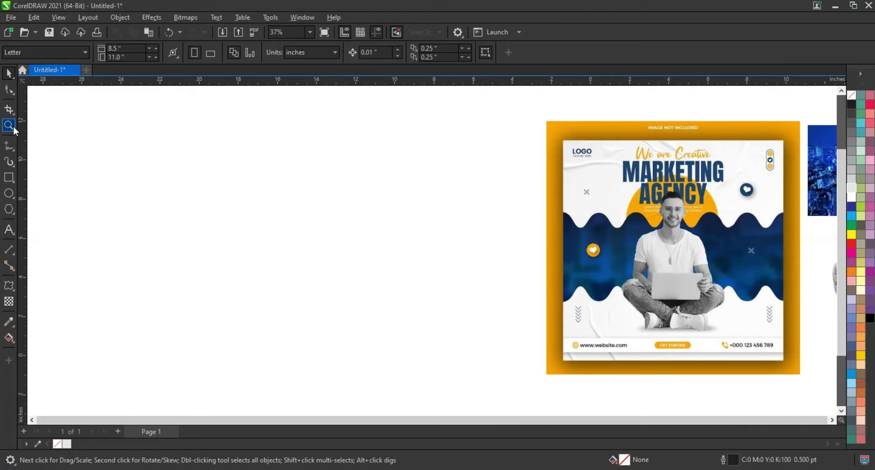
- Zoom in on the reference flyer and preview it full screen
left_click(13, 129)
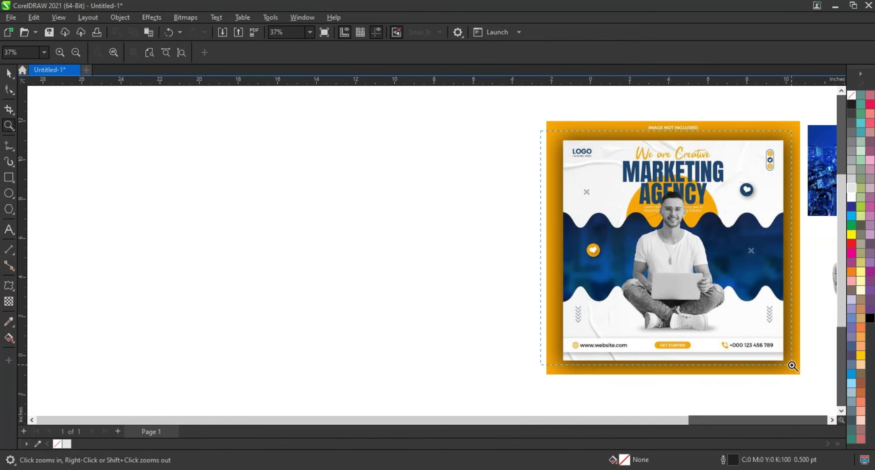
left_click_drag(732, 332, 787, 363)
left_click(783, 356)
key("F9")
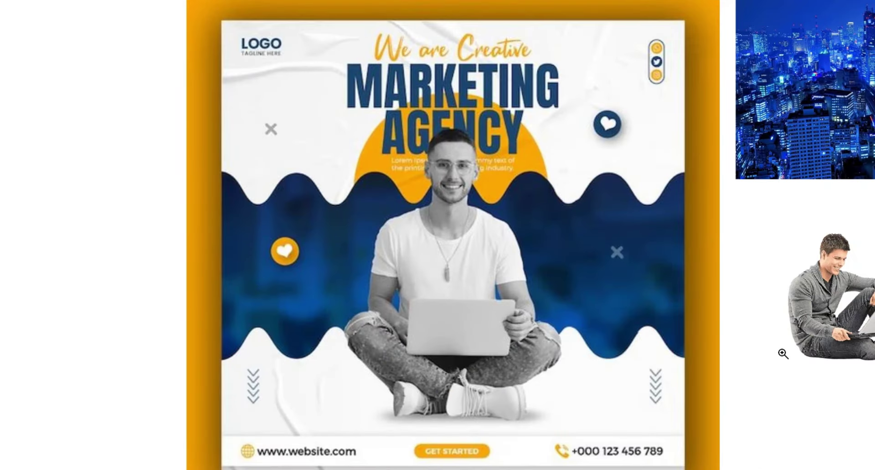
key("Escape")
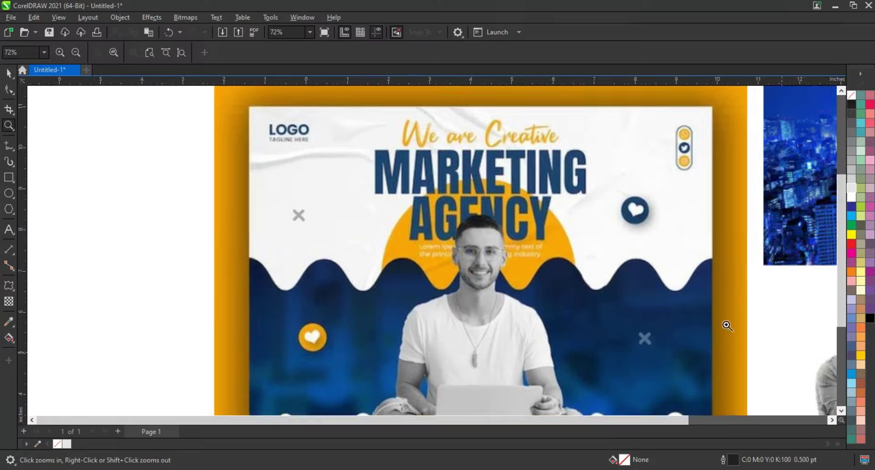
scroll(711, 307, "down", 1)
scroll(483, 258, "down", 2)
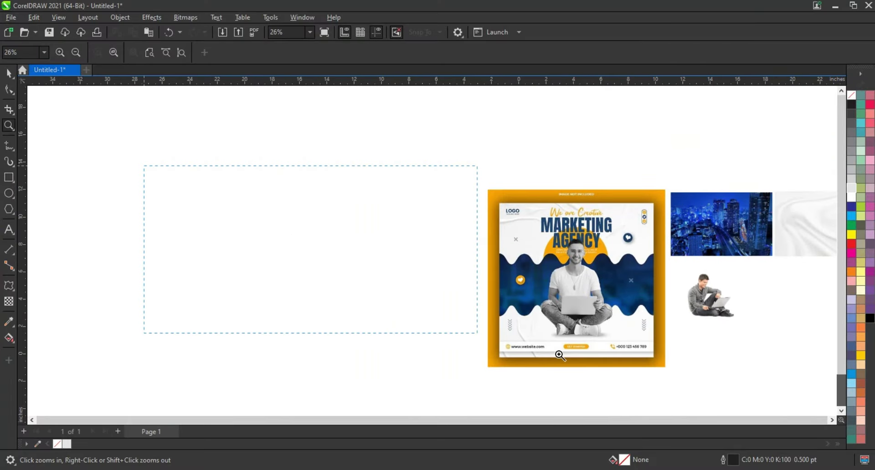
scroll(677, 381, "up", 1)
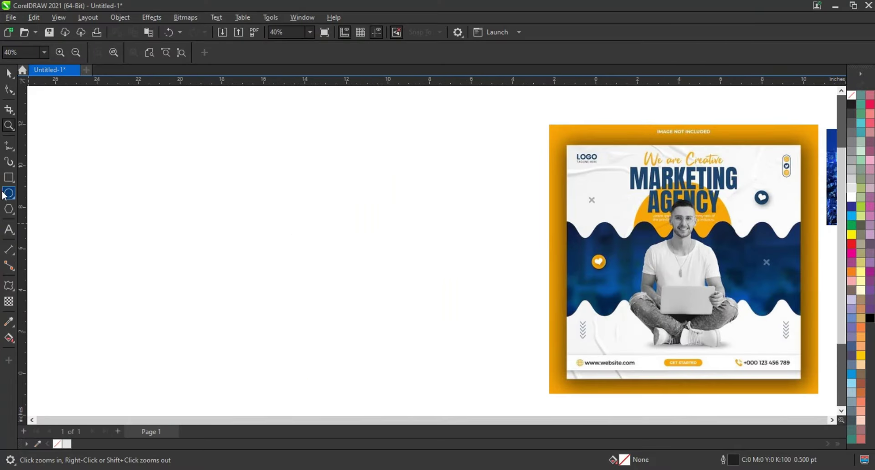
- Draw a square about 14.4 inches per side left of the reference
left_click(8, 177)
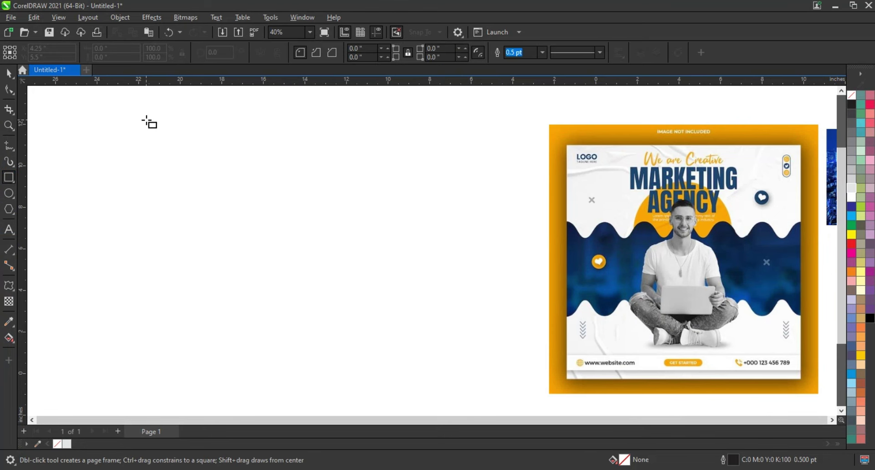
left_click_drag(147, 121, 308, 403)
key("space")
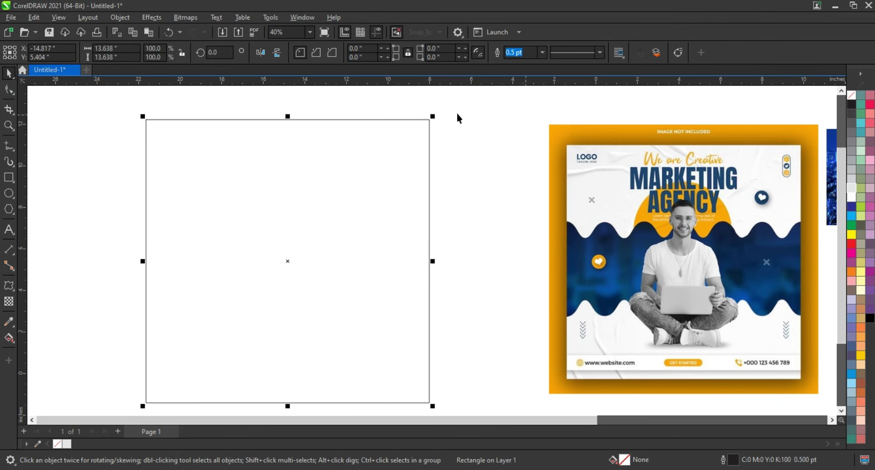
left_click_drag(434, 117, 446, 108)
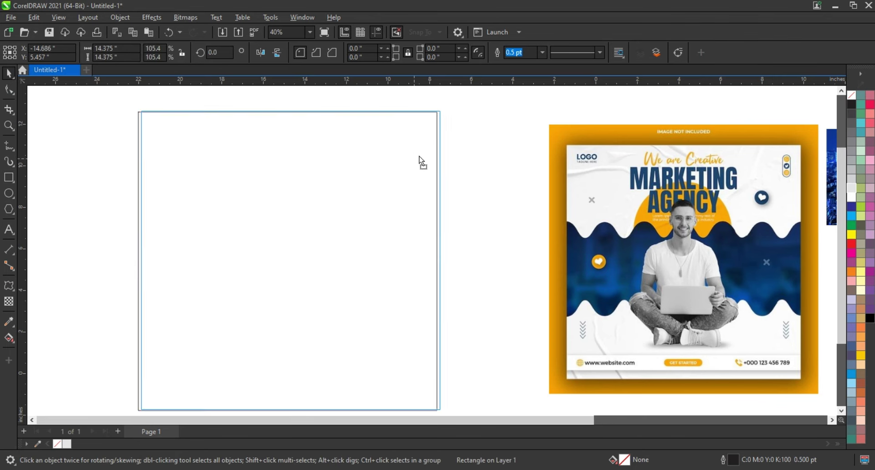
left_click_drag(414, 159, 421, 156)
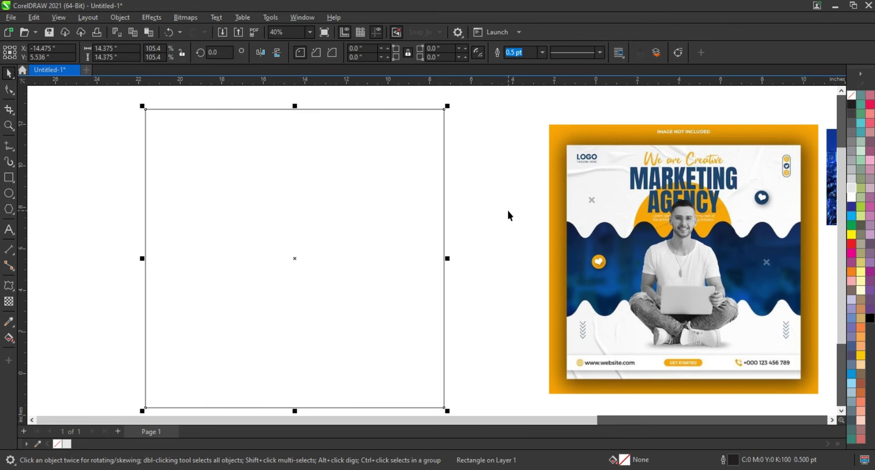
left_click(507, 212)
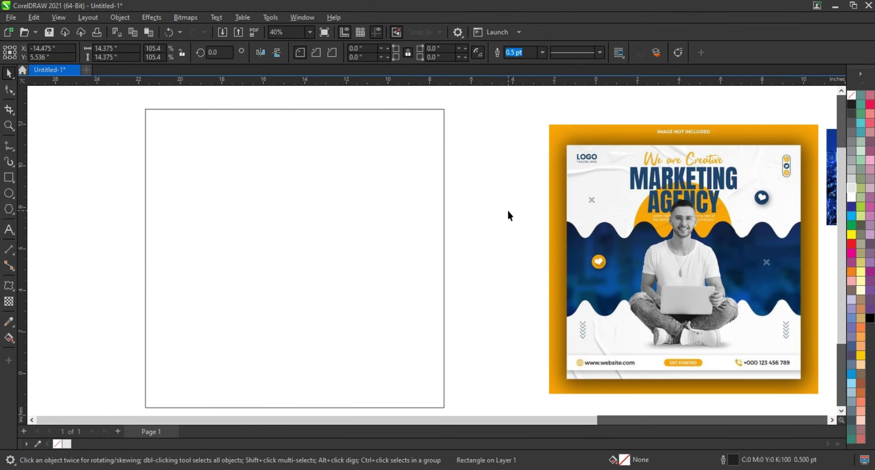
- Draw a horizontal line across the square and give it an 8.0 pt outline
left_click(8, 146)
left_click(100, 235)
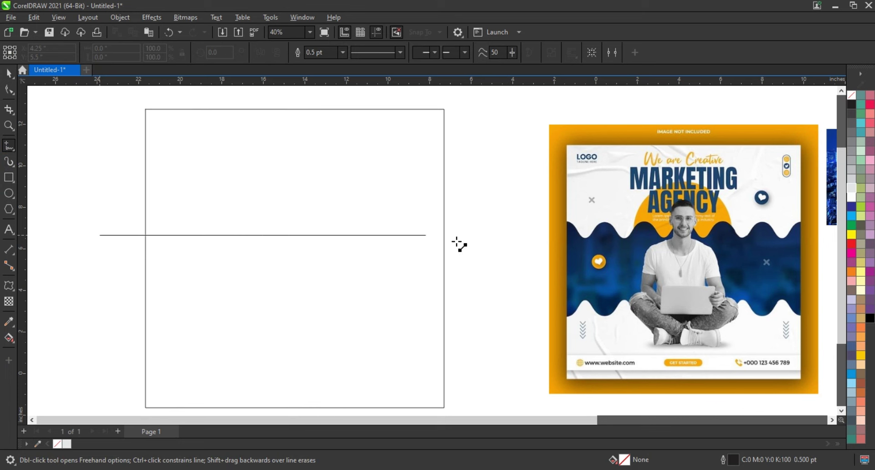
left_click(492, 236)
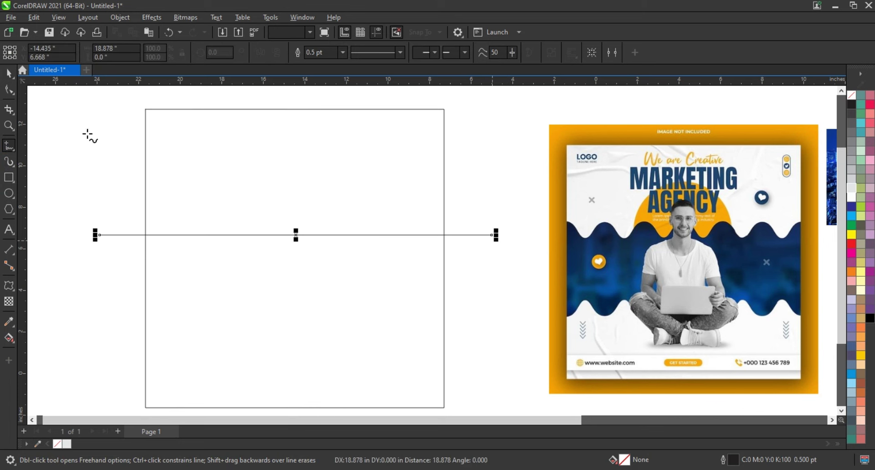
left_click(8, 73)
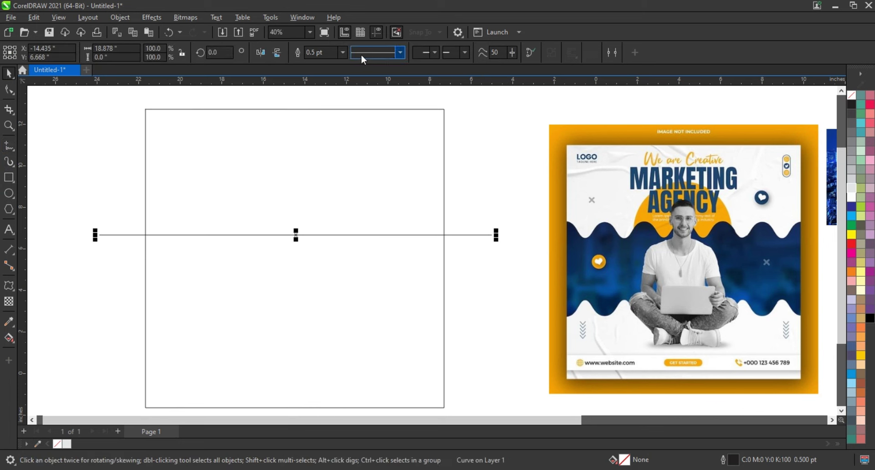
left_click(343, 52)
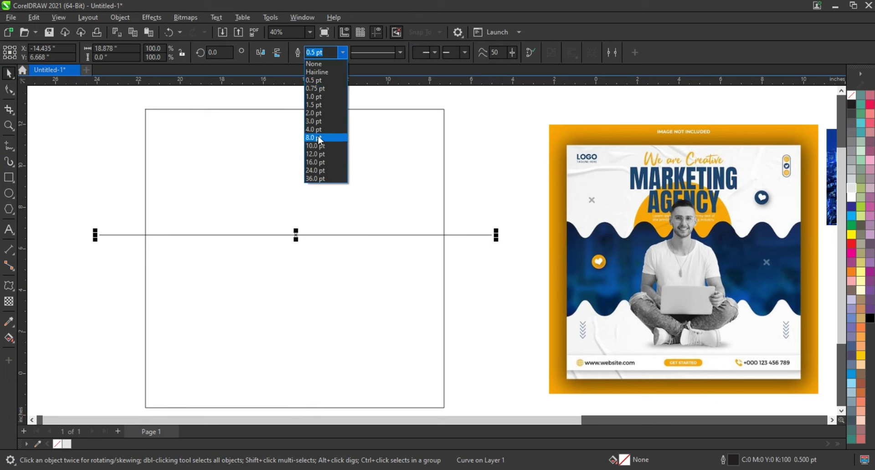
left_click(316, 130)
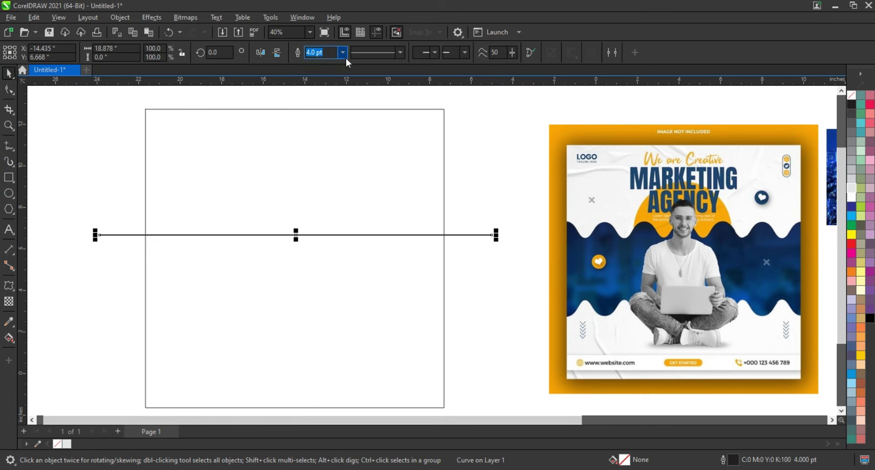
left_click(343, 54)
left_click(320, 138)
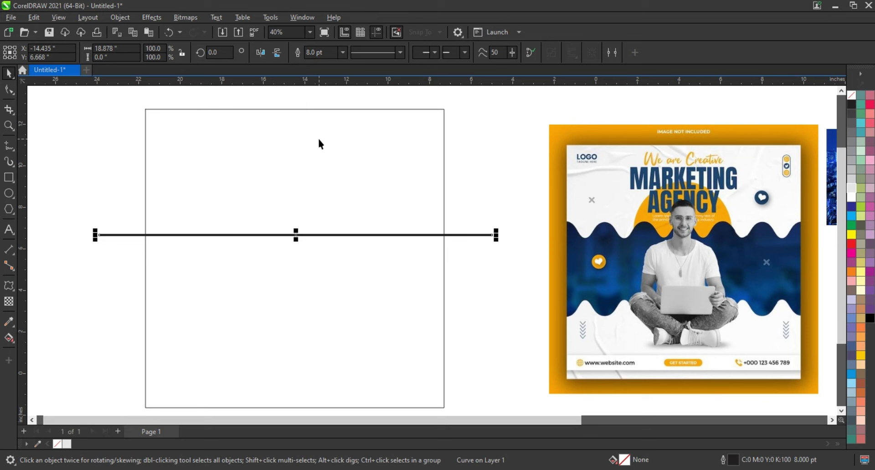
left_click(15, 295)
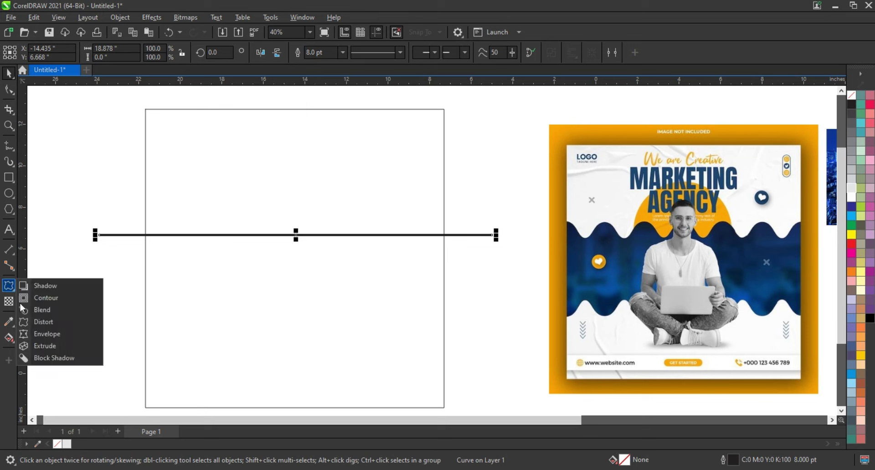
left_click(13, 291)
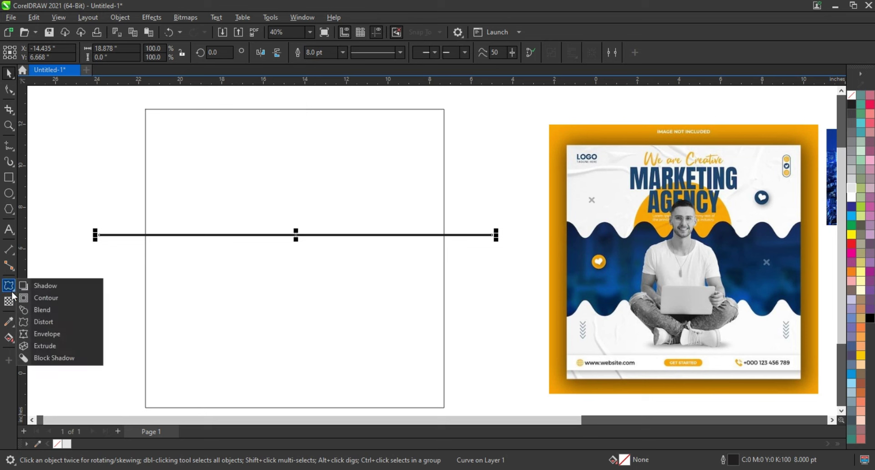
- Zipper-distort the line into a smooth many-peaked wave, flattened and stretched past the square
left_click(45, 327)
left_click_drag(294, 236, 291, 269)
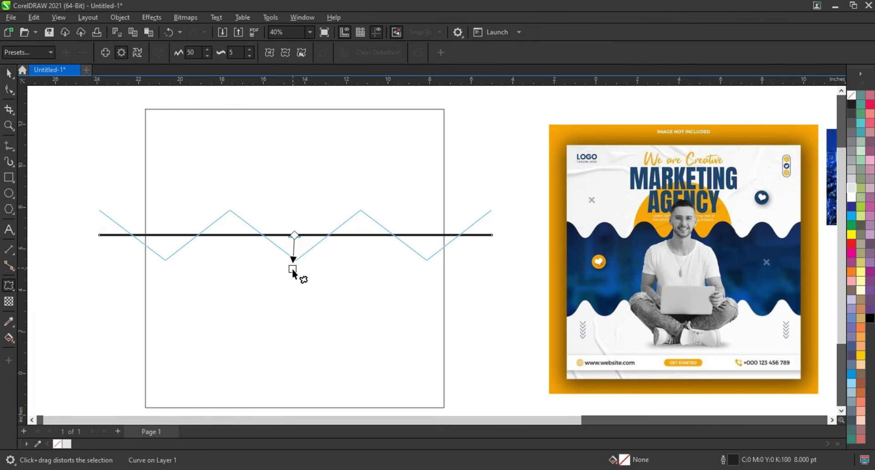
left_click_drag(292, 268, 293, 273)
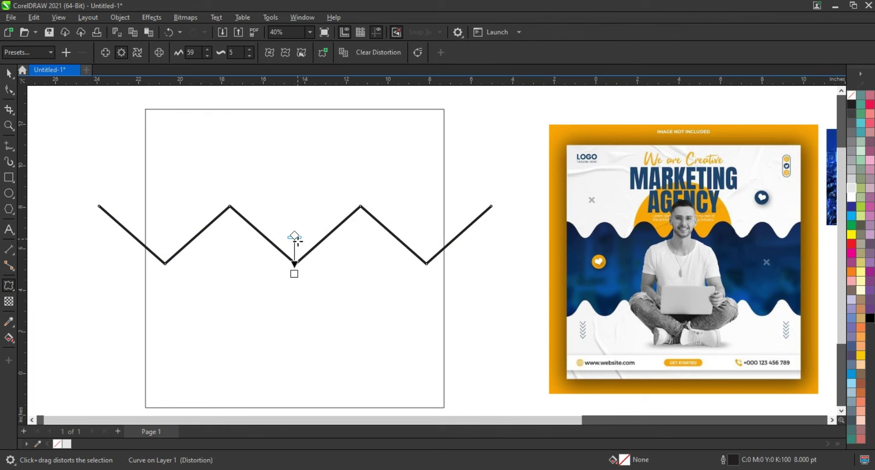
left_click_drag(297, 241, 296, 242)
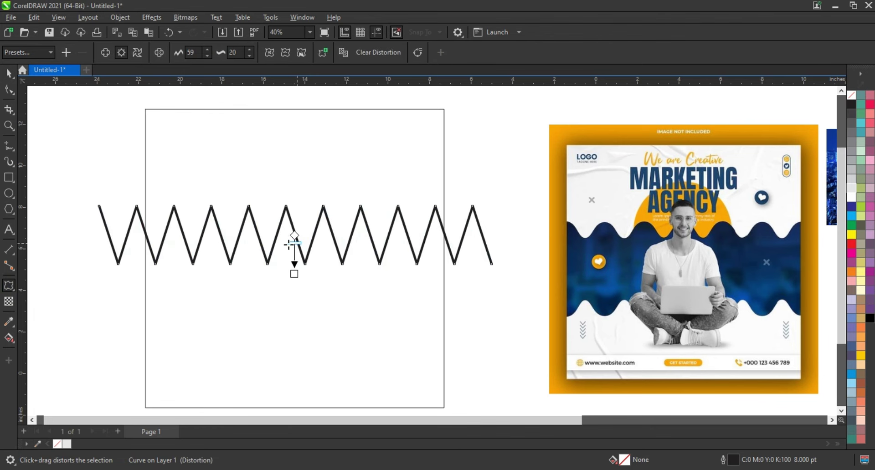
left_click(286, 53)
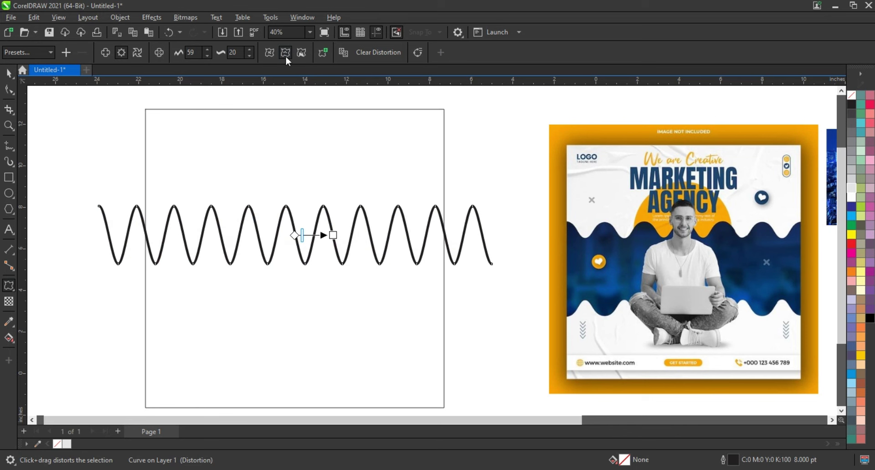
left_click(8, 76)
left_click_drag(296, 269, 299, 253)
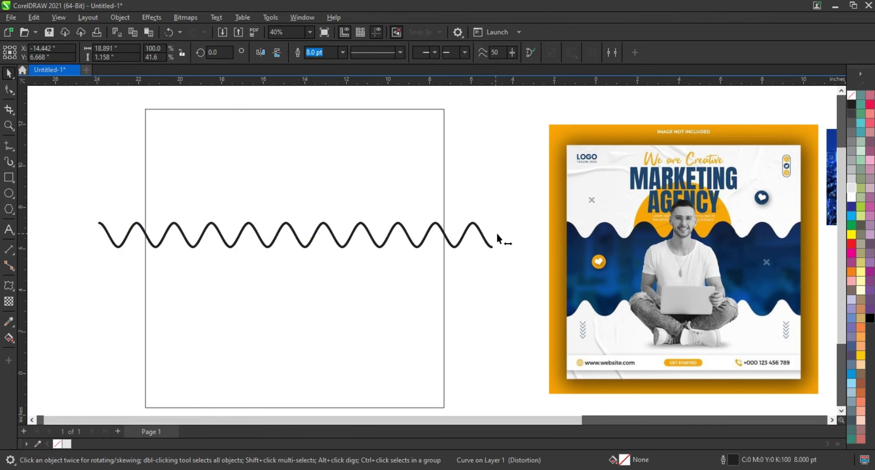
left_click_drag(494, 234, 521, 235)
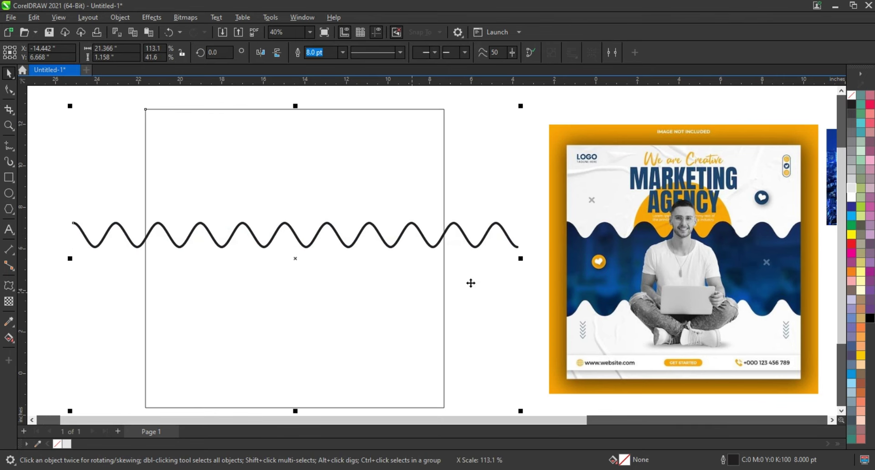
- Place a second wave copy lower down and Smart Fill the area between them blue
left_click(471, 283)
left_click_drag(464, 237, 463, 217)
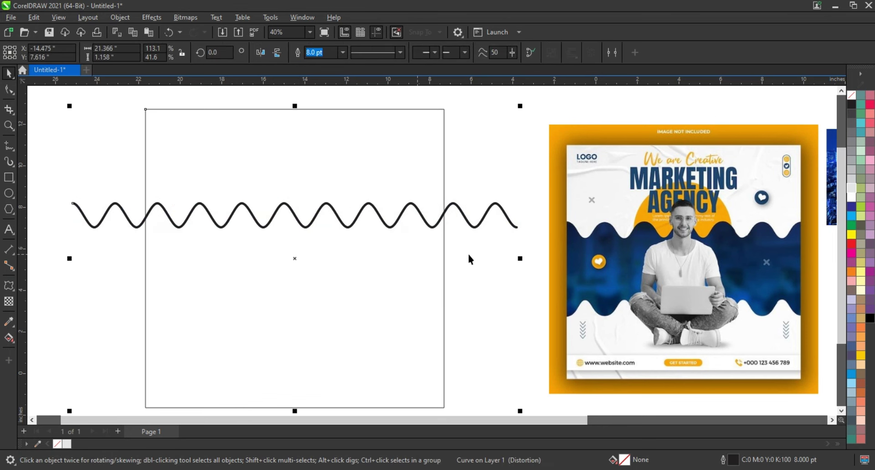
left_click_drag(458, 208, 464, 321)
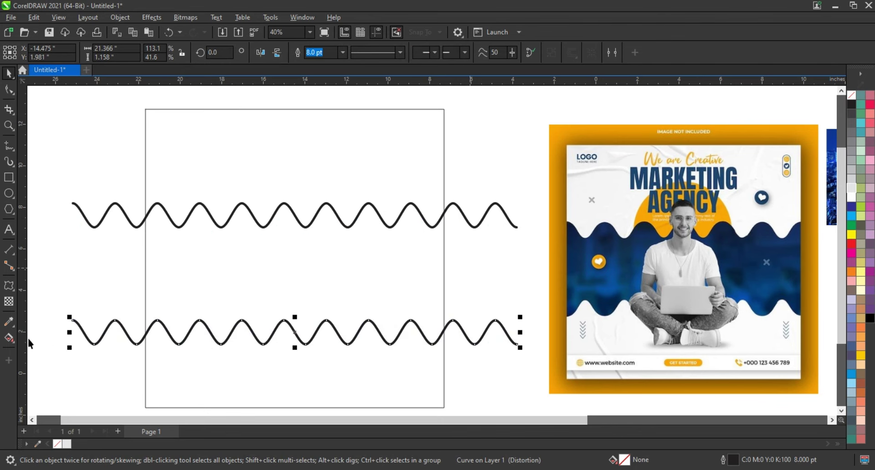
left_click(15, 348)
left_click(33, 351)
left_click(216, 284)
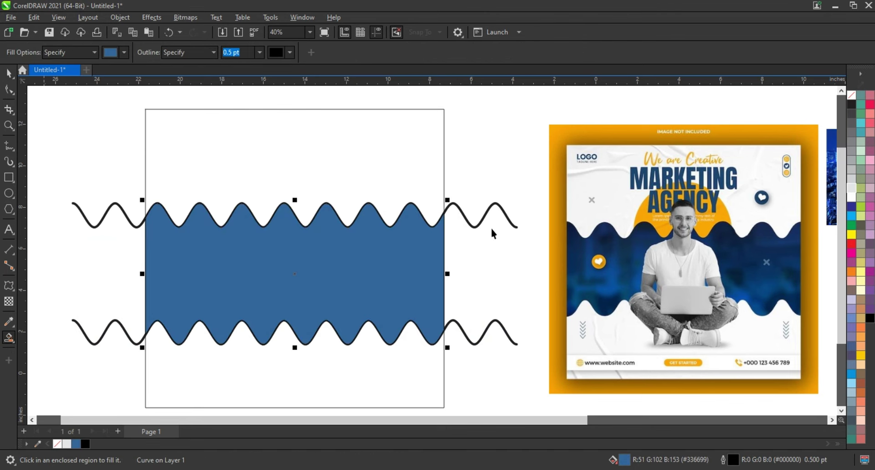
- Delete both wave lines, leaving only the blue wavy band
key("space")
left_click(503, 218)
key("Delete")
left_click(494, 325)
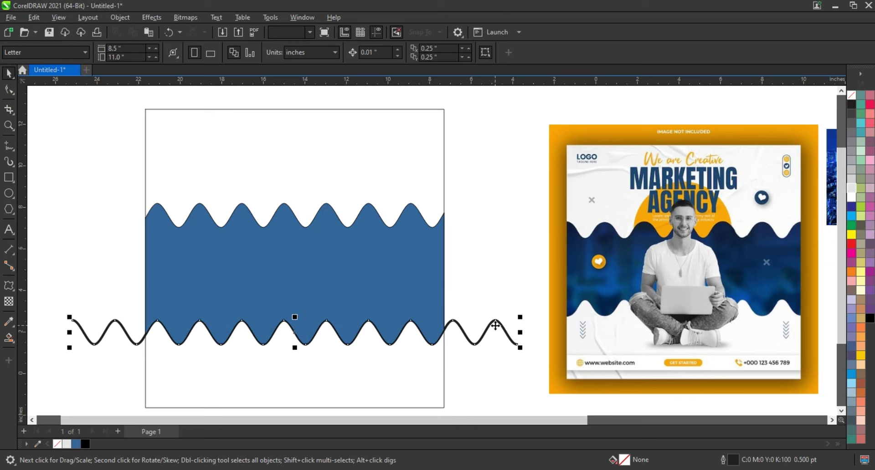
key("Delete")
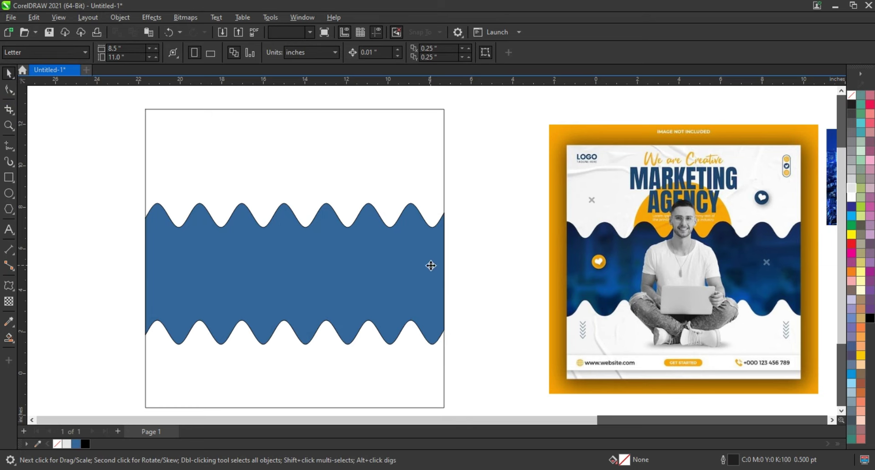
left_click(430, 264)
scroll(476, 291, "down", 1)
- Move the white fabric photo onto the square frame and enlarge it to cover it
scroll(476, 291, "down", 1)
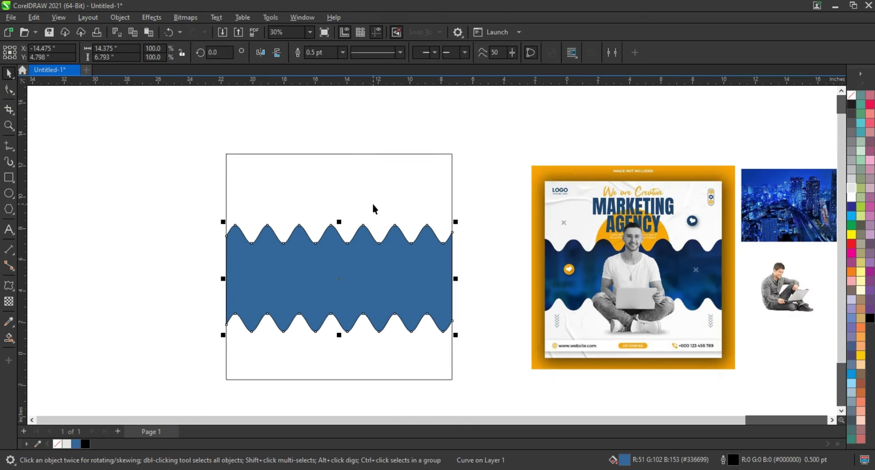
key("Tab")
scroll(488, 282, "down", 1)
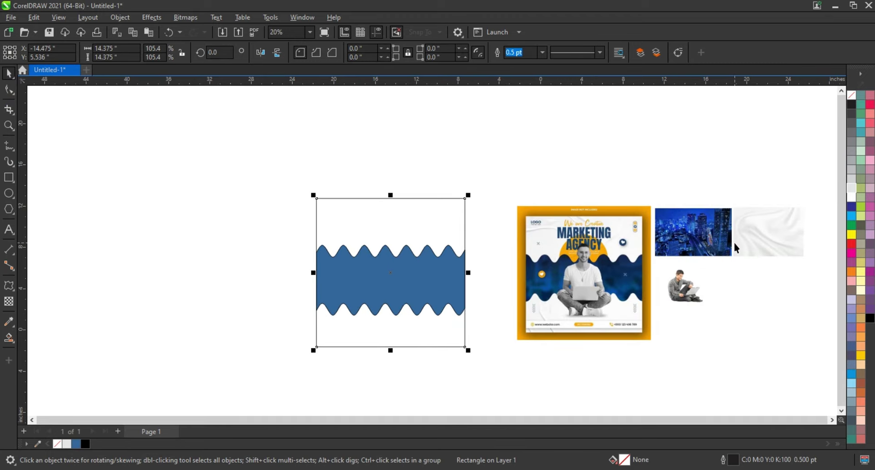
mouse_move(743, 249)
left_mouse_down()
mouse_move(342, 257)
mouse_move(324, 232)
left_mouse_up()
left_click_drag(424, 283, 505, 373)
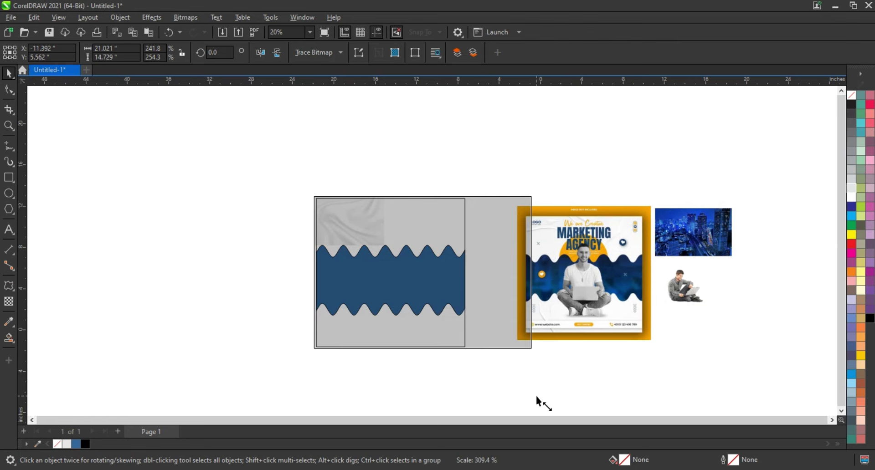
left_click_drag(505, 373, 536, 395)
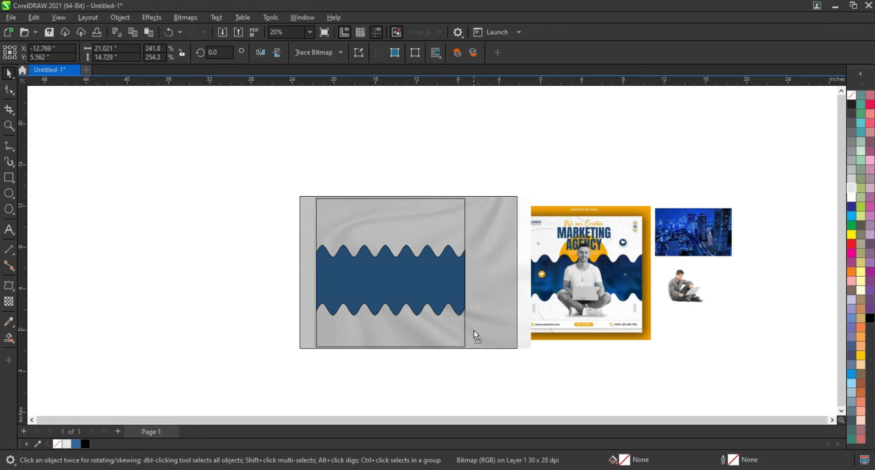
left_click_drag(488, 331, 474, 330)
- Align the fabric photo over the frame and PowerClip it inside the square
key("shift+F2")
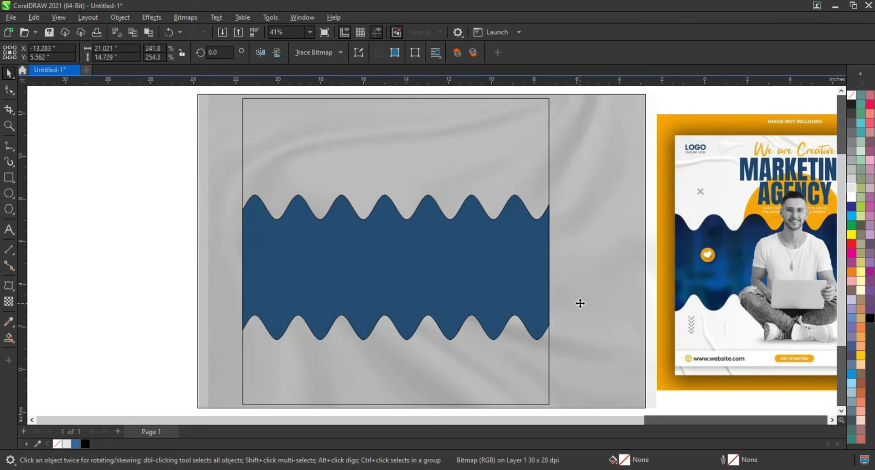
left_click_drag(585, 309, 581, 301)
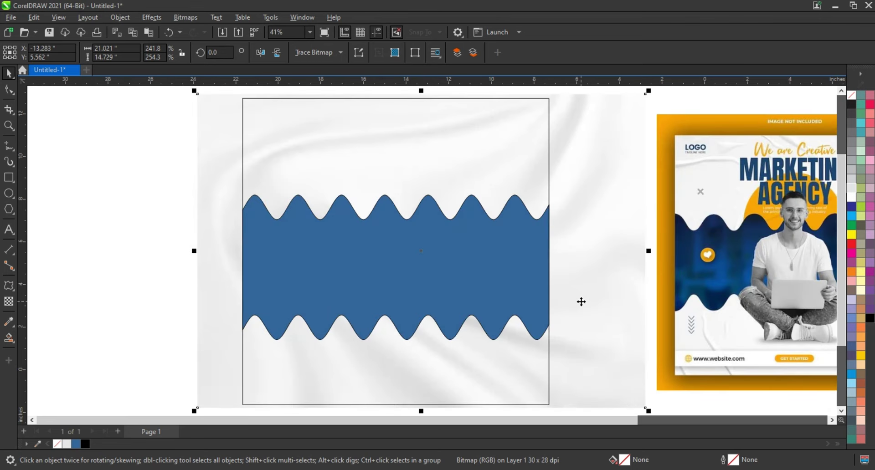
right_click(581, 302)
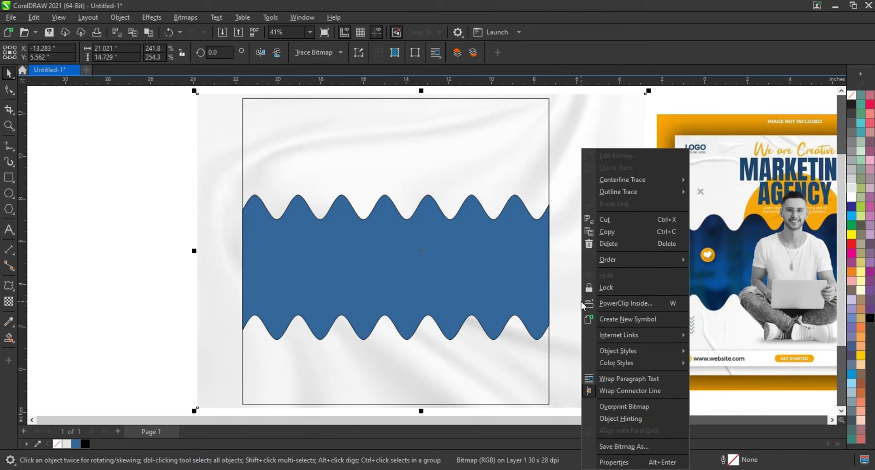
left_click(597, 302)
left_click(536, 173)
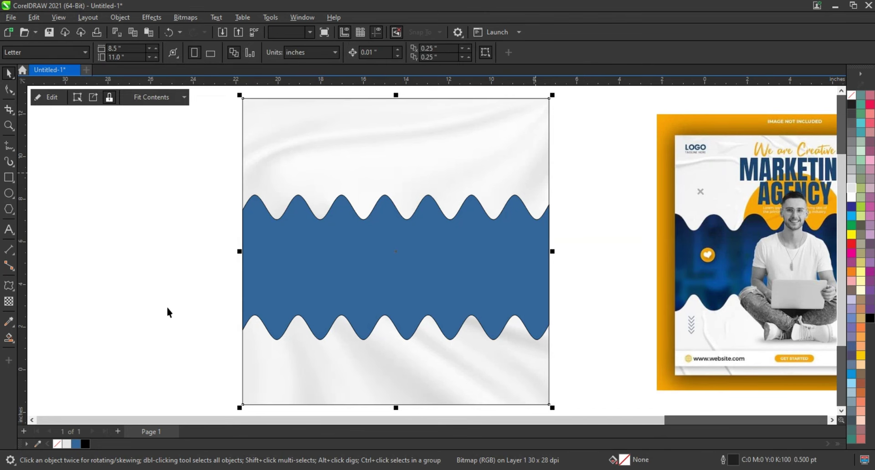
- Move the city night photo onto the wave band and enlarge it
left_click(184, 301)
scroll(184, 301, "down", 1)
scroll(184, 302, "down", 1)
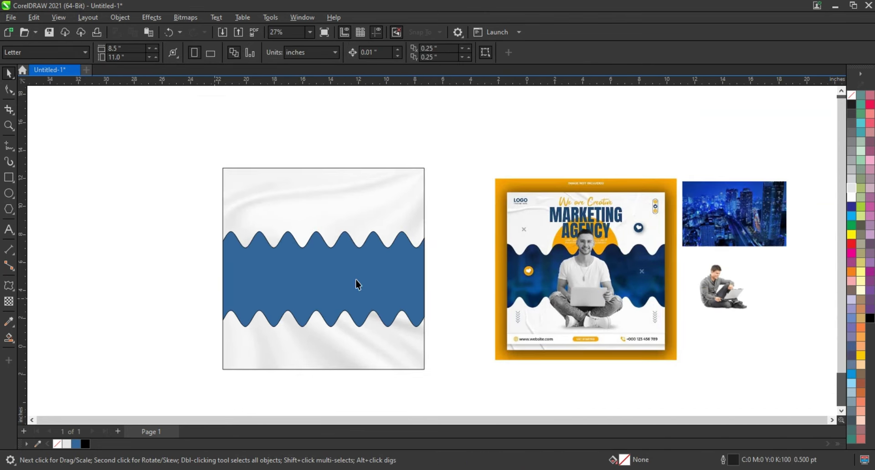
left_click(722, 225)
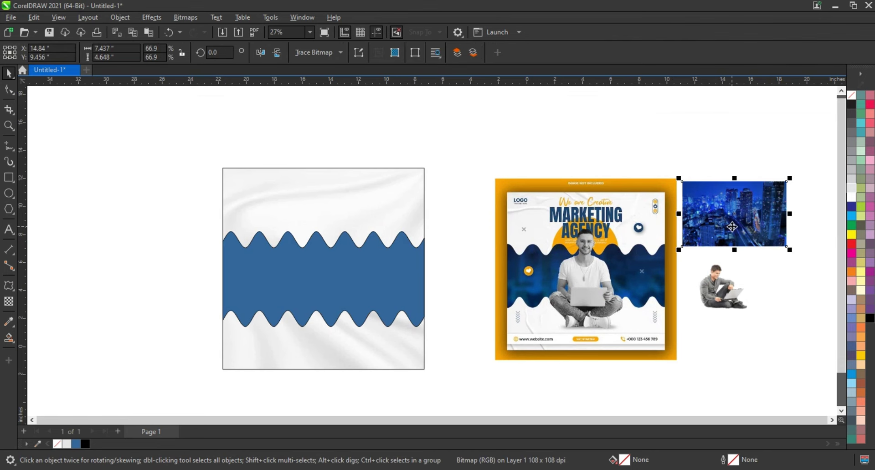
left_click_drag(732, 227, 270, 307)
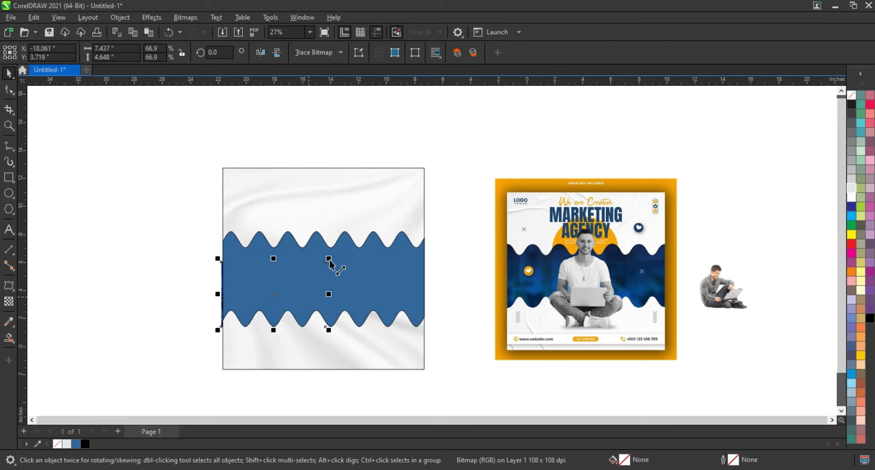
left_click_drag(328, 259, 376, 228)
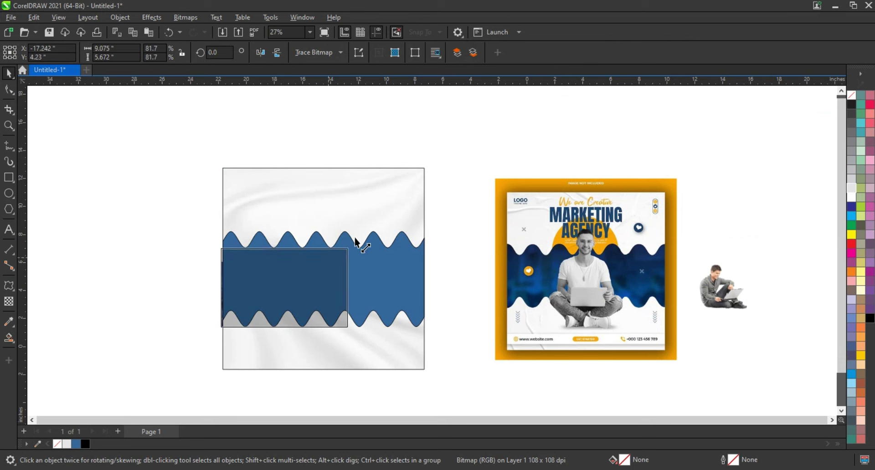
- Remove the blue fill from the wavy band
left_click(411, 260)
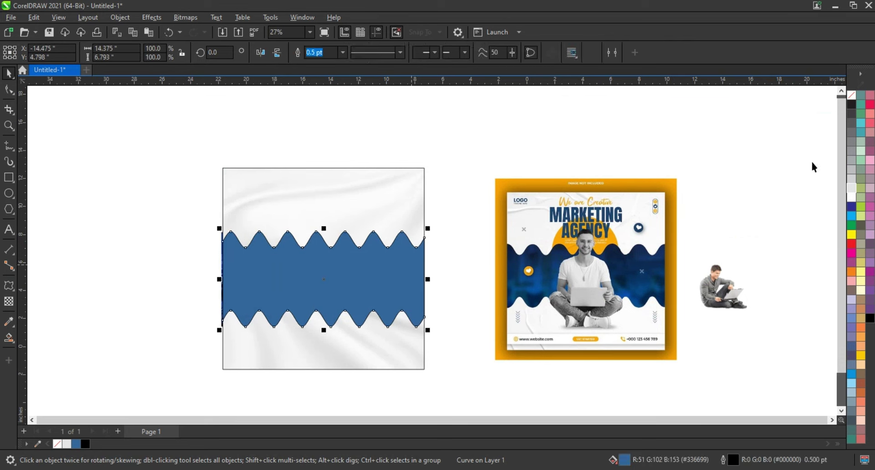
left_click(851, 95)
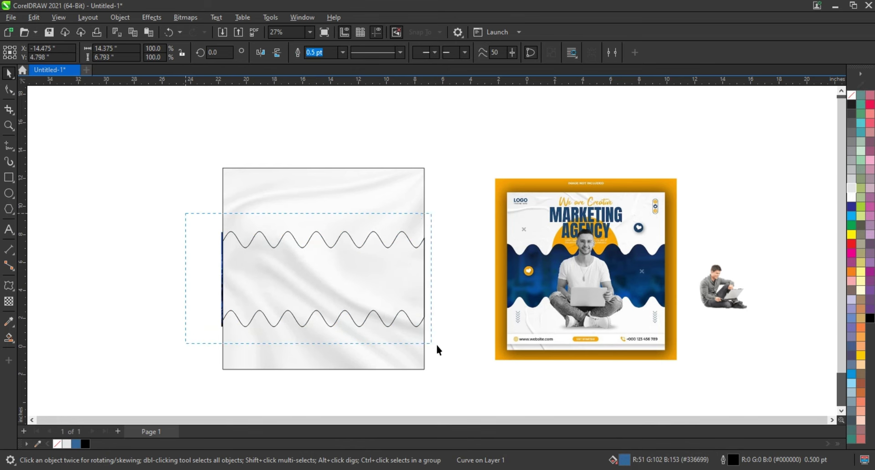
left_click_drag(185, 213, 440, 347)
left_click(412, 242)
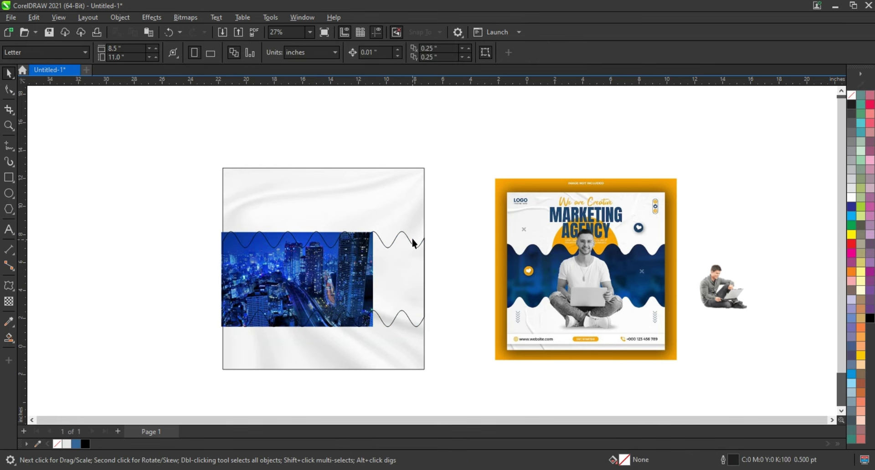
- Stretch the city photo to about 14.85 by 8.05 inches across the band
left_click(363, 235)
left_click_drag(377, 229, 389, 222)
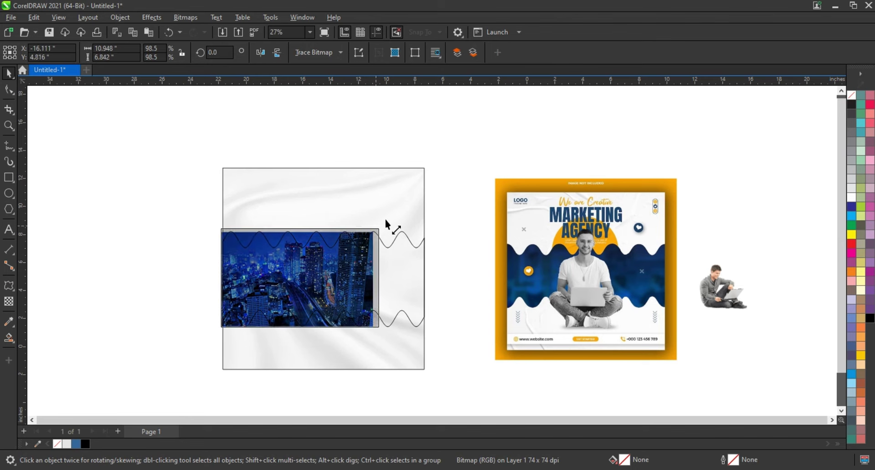
left_click_drag(388, 330, 408, 341)
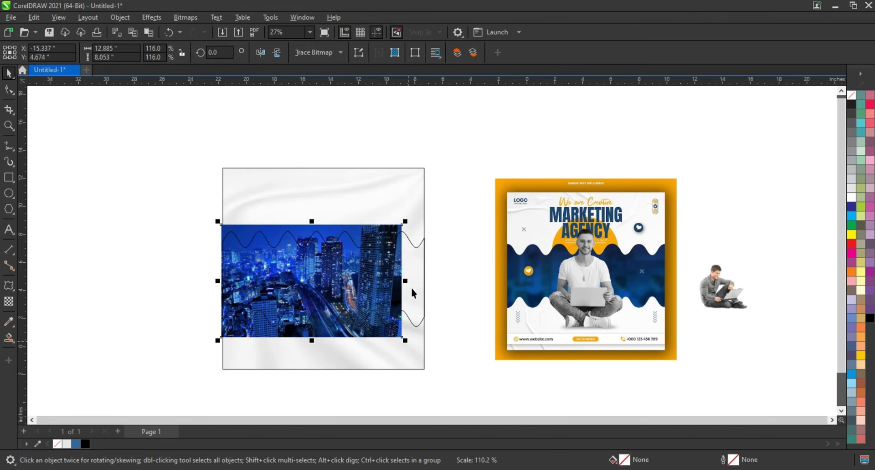
left_click_drag(406, 282, 433, 284)
key("shift+F2")
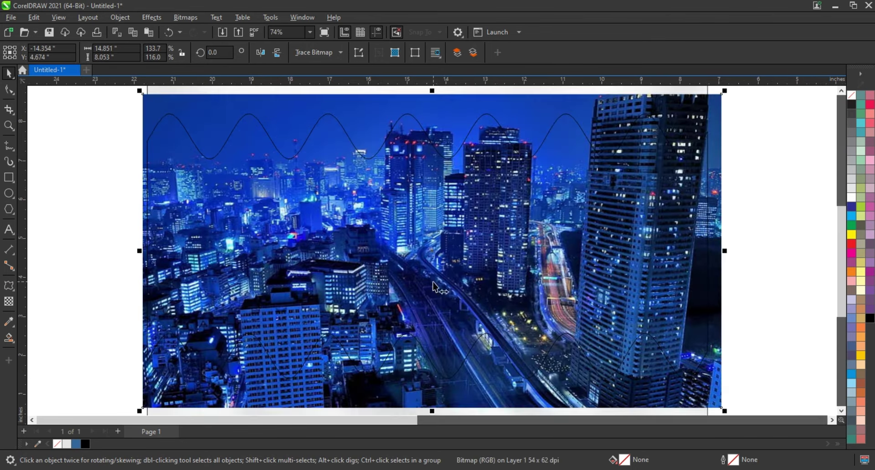
left_click(153, 18)
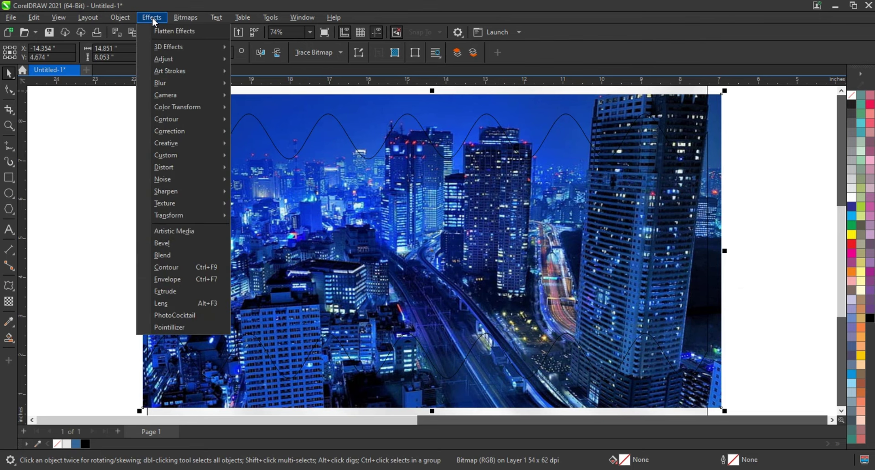
mouse_move(179, 83)
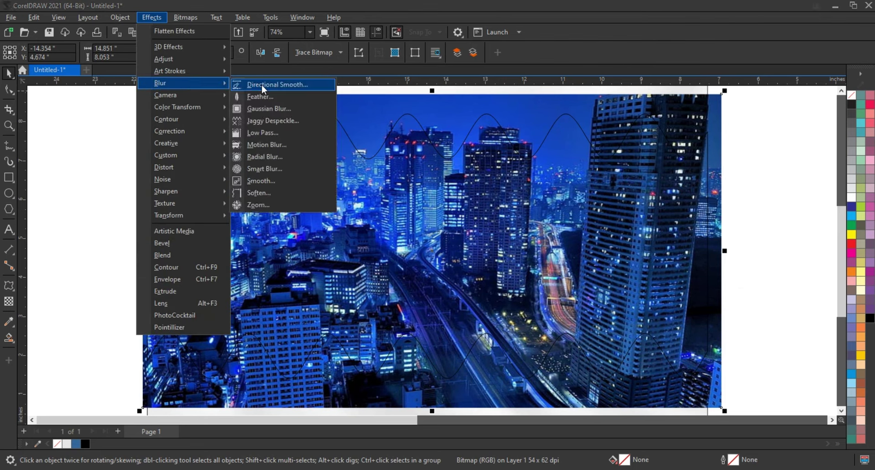
- Apply an 11.3-pixel Gaussian Blur to the city photo and widen it slightly
left_click(264, 112)
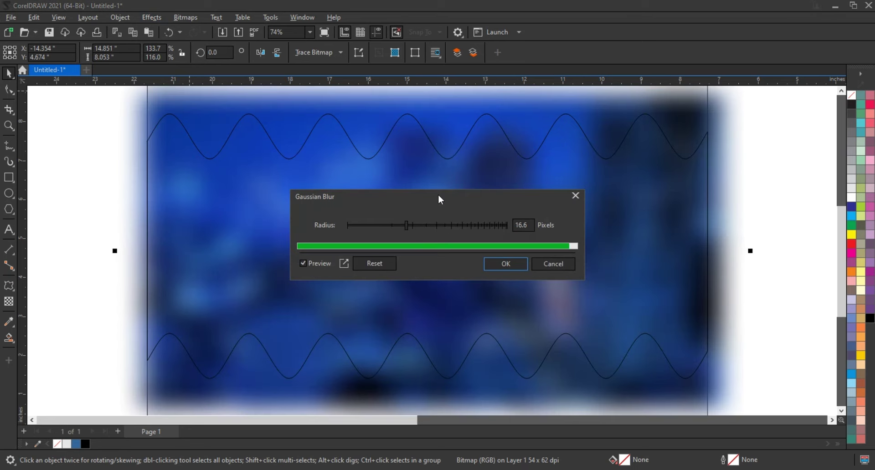
left_click_drag(438, 194, 625, 203)
mouse_move(581, 231)
left_mouse_down()
mouse_move(573, 233)
mouse_move(581, 232)
left_mouse_up()
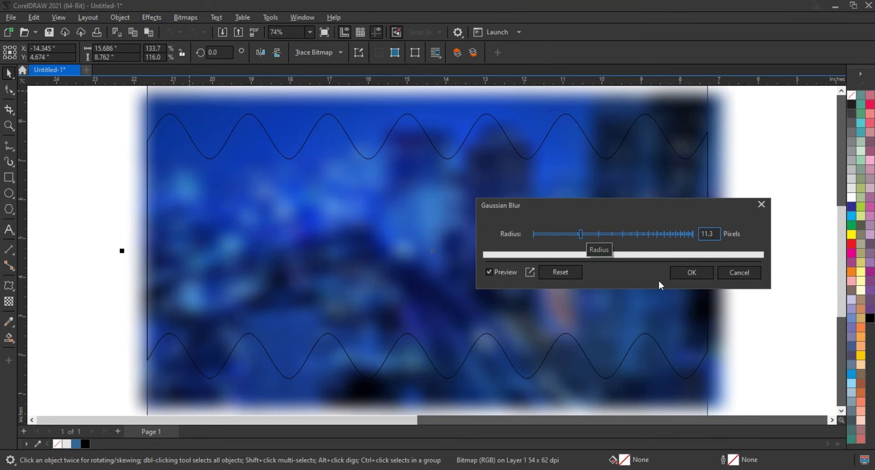
left_click(682, 274)
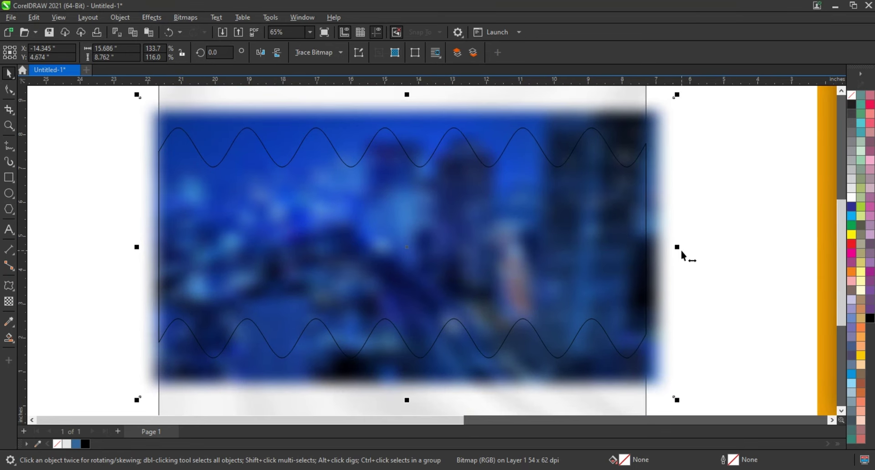
mouse_move(677, 247)
left_mouse_down()
mouse_move(685, 247)
mouse_move(668, 255)
left_mouse_up()
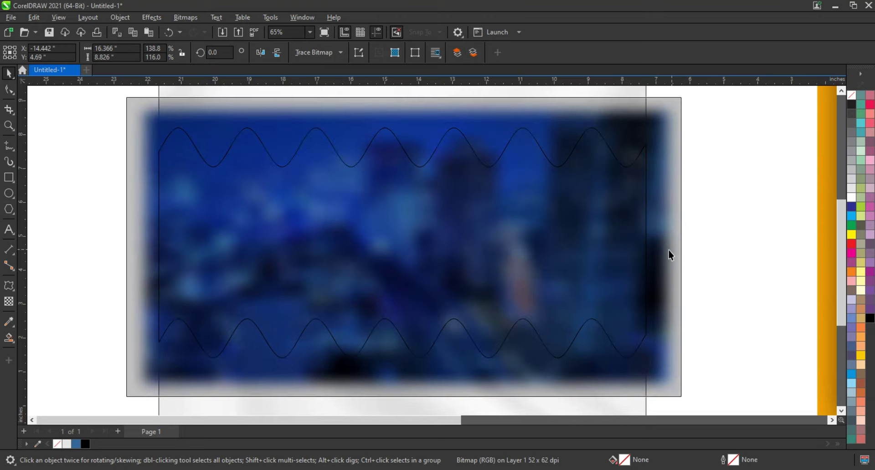
- PowerClip the blurred city photo inside the wavy band and remove the band's outline
key("Escape")
left_click(587, 128)
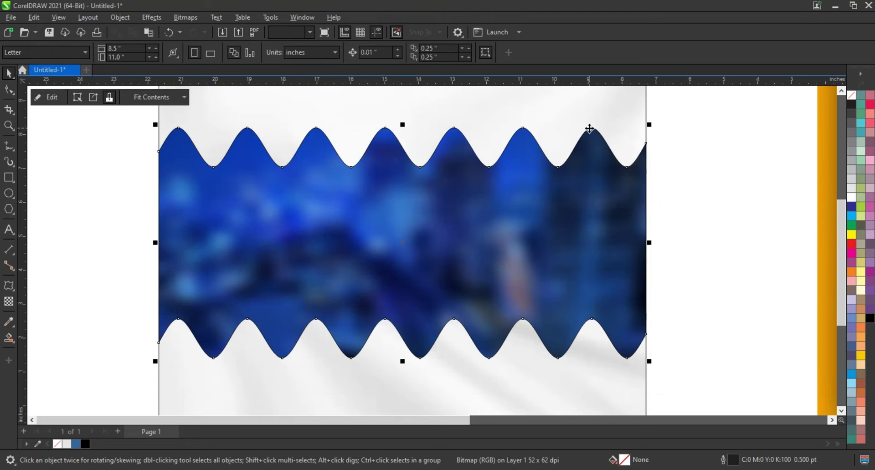
left_click(97, 222)
scroll(101, 224, "down", 1)
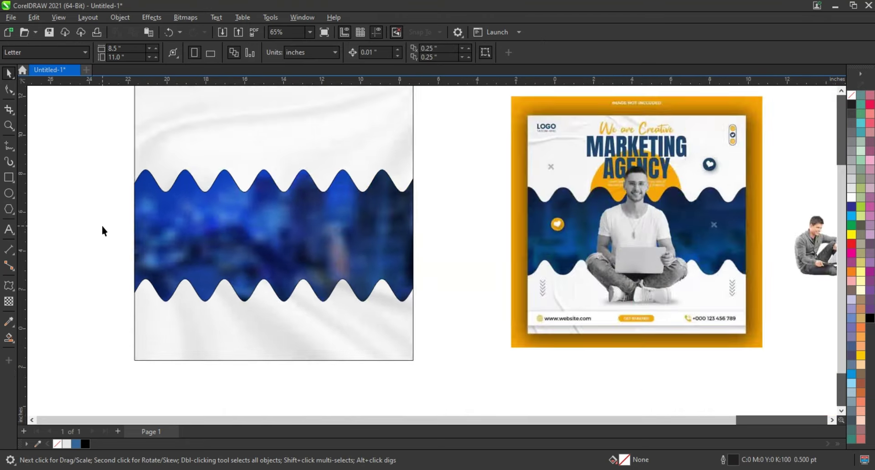
scroll(102, 224, "down", 1)
left_click(216, 238)
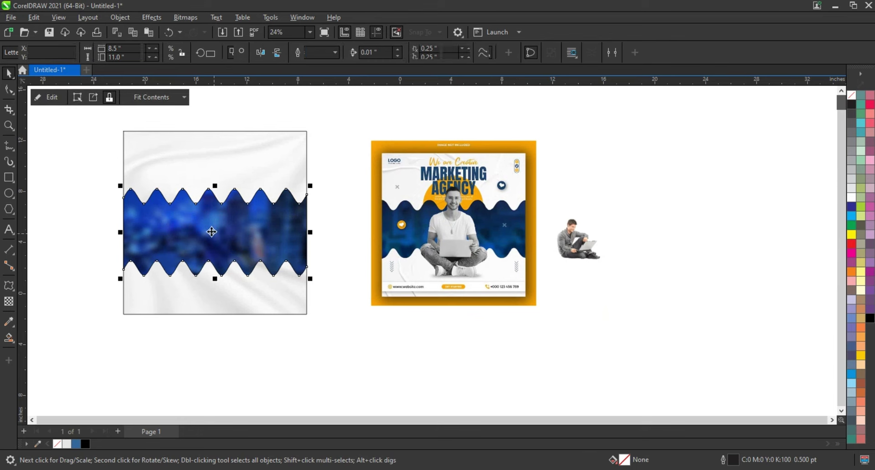
right_click(850, 102)
left_click(827, 105)
- Select all four objects on the canvas and zoom to fit them
left_click(336, 207)
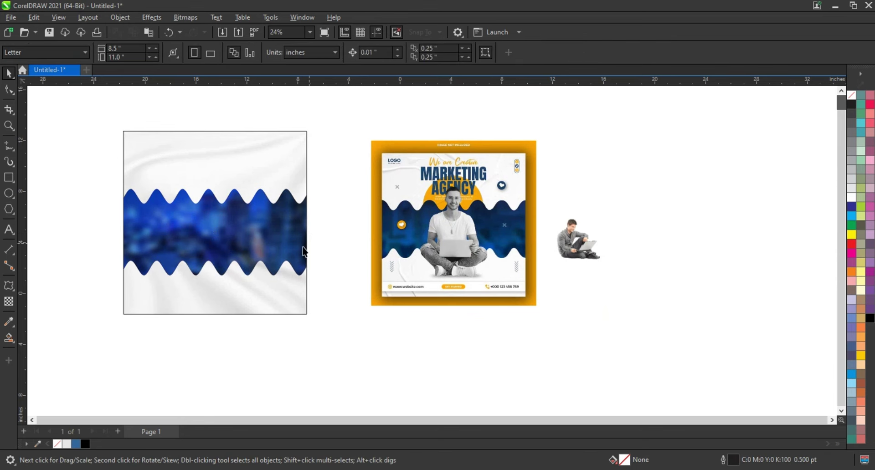
left_click(304, 252)
left_click(306, 250)
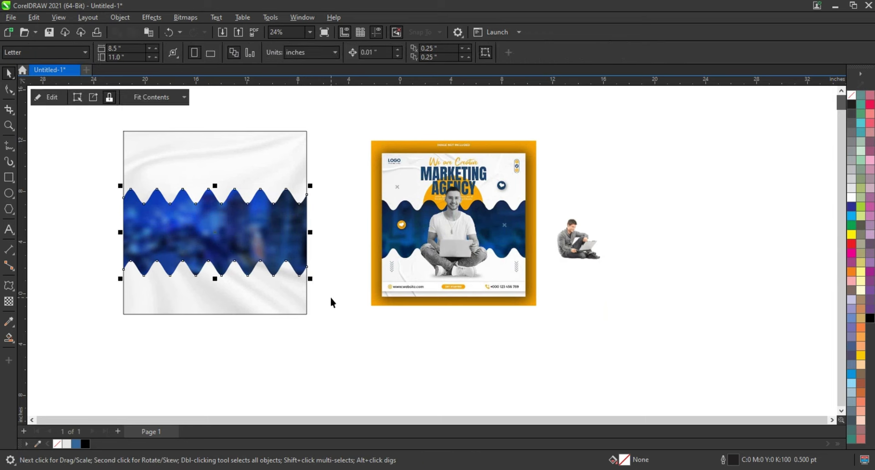
left_click(55, 145)
left_click_drag(81, 117, 633, 342)
key("shift+F2")
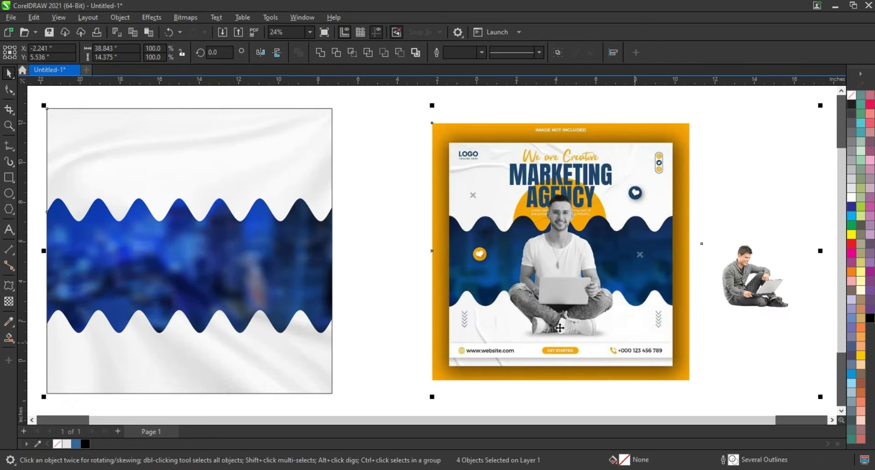
- Draw a yellow circle and send it behind the wave band
left_click(362, 252)
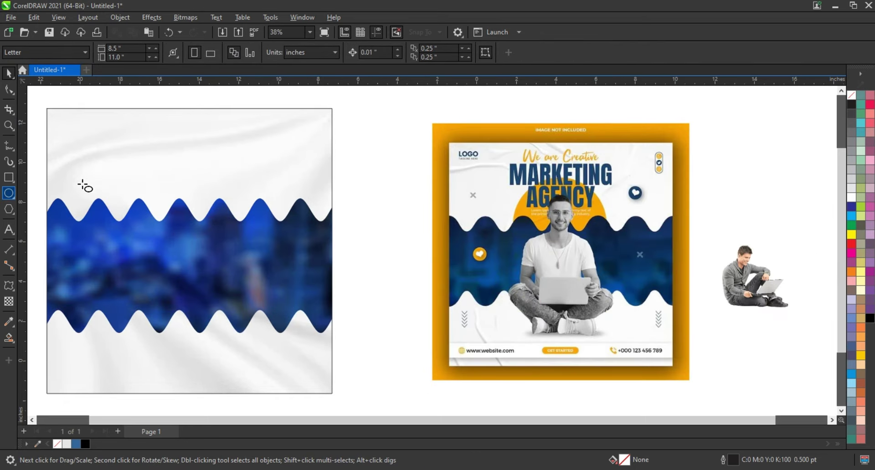
left_click_drag(121, 153, 170, 264)
key("space")
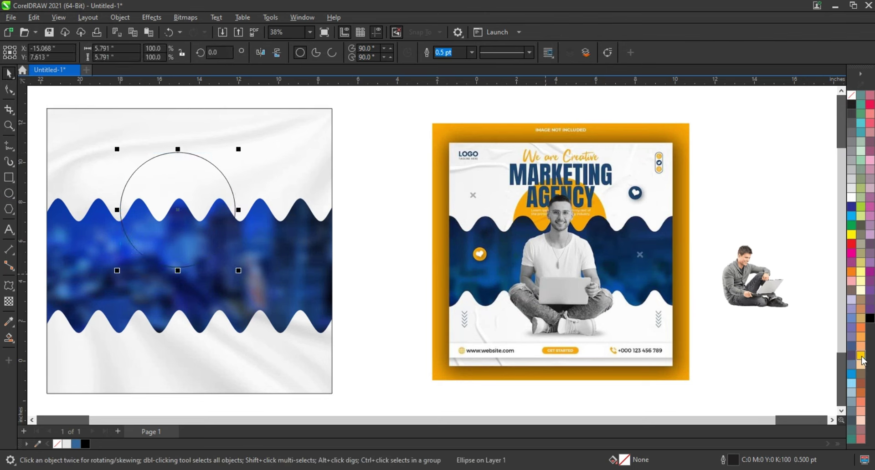
left_click(861, 356)
key("ctrl+Page_Down")
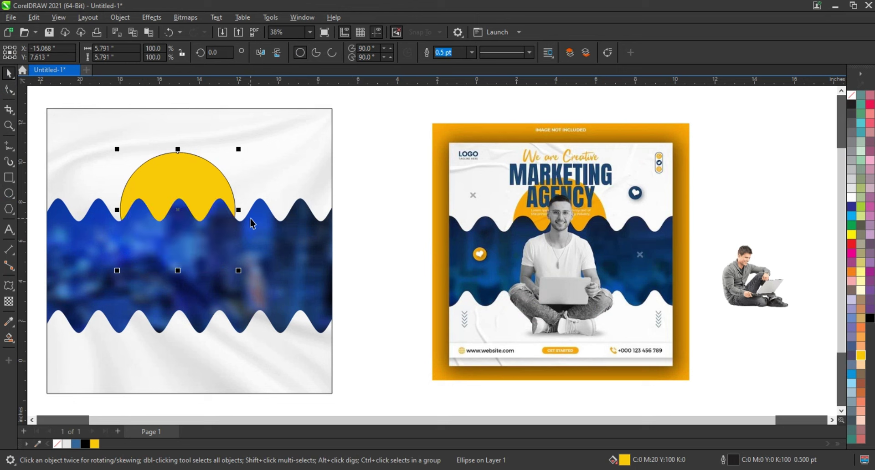
- Enlarge the sun to about 6.4 inches, tint it orange-yellow, and remove its outline
left_click_drag(182, 182, 193, 183)
left_click_drag(127, 97, 252, 274)
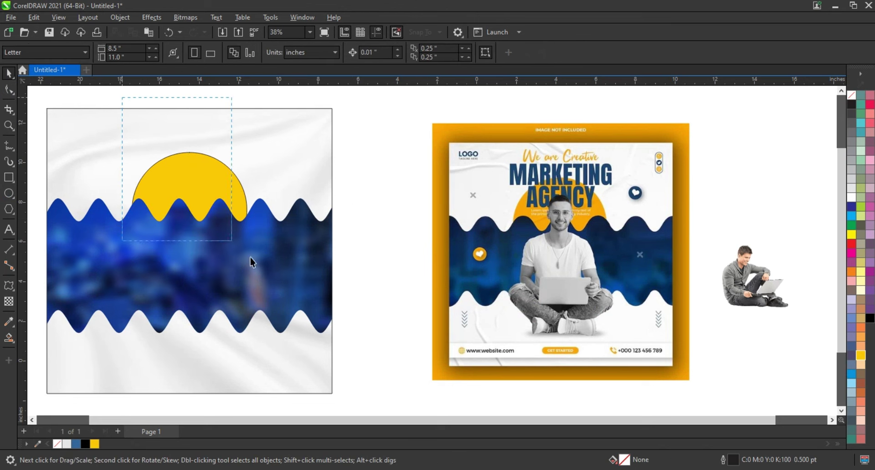
left_click_drag(250, 150, 256, 143)
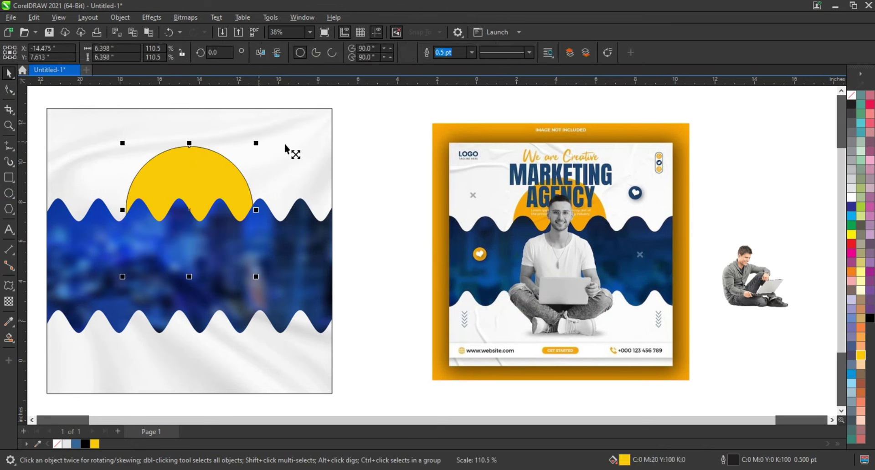
left_click(853, 246, "ctrl")
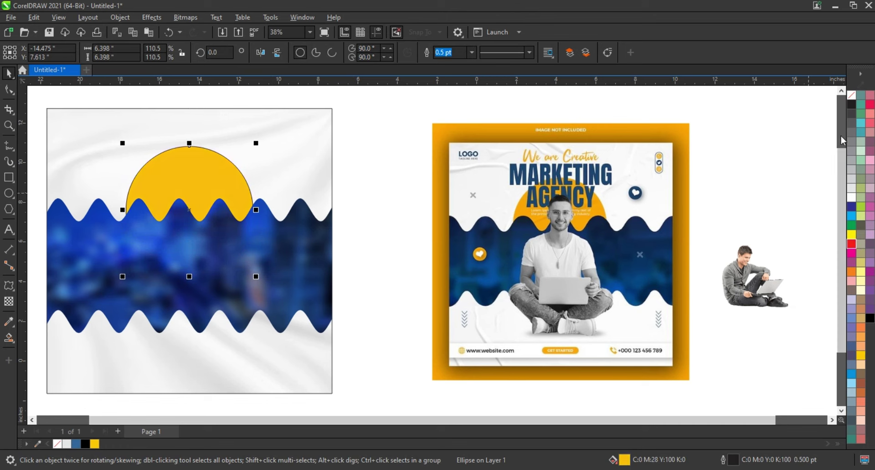
right_click(855, 102)
left_click(803, 102)
left_click(759, 192)
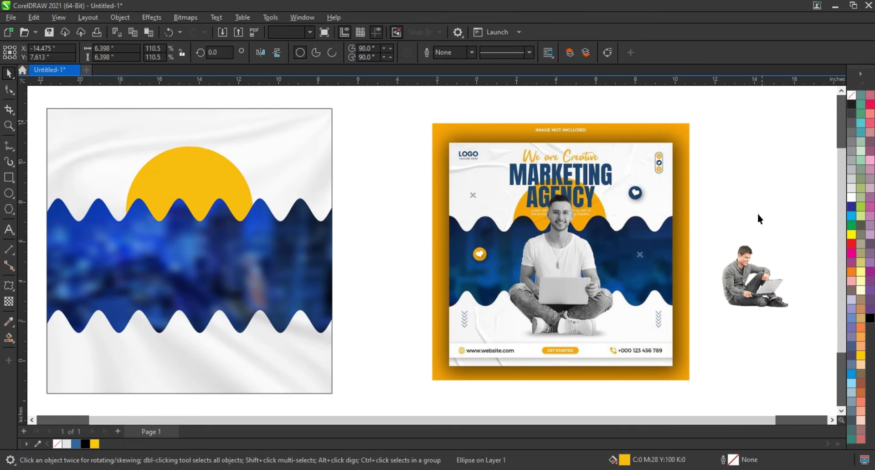
- Place the man-with-laptop photo over the wave band and enlarge it
left_click_drag(763, 286, 220, 332)
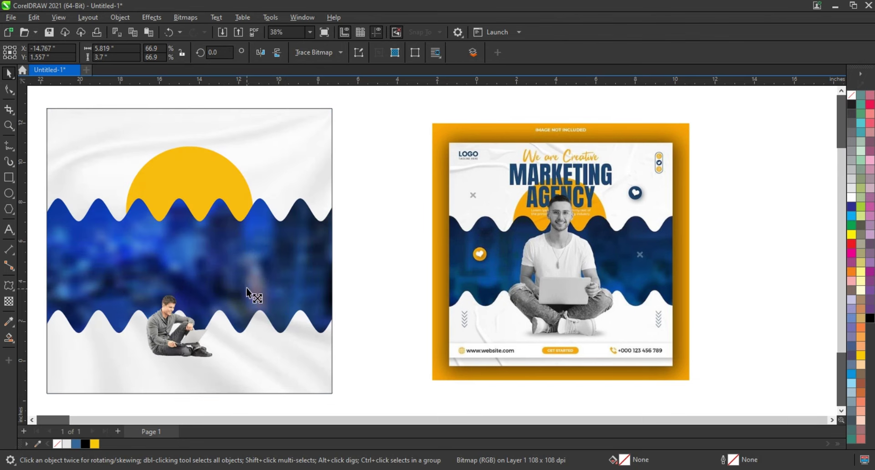
left_click_drag(244, 290, 315, 238)
left_click_drag(195, 327, 203, 321)
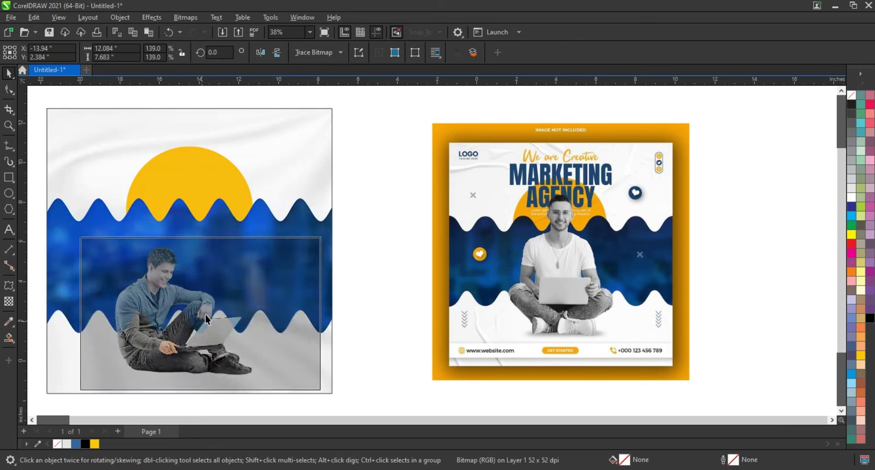
left_click_drag(324, 235, 342, 223)
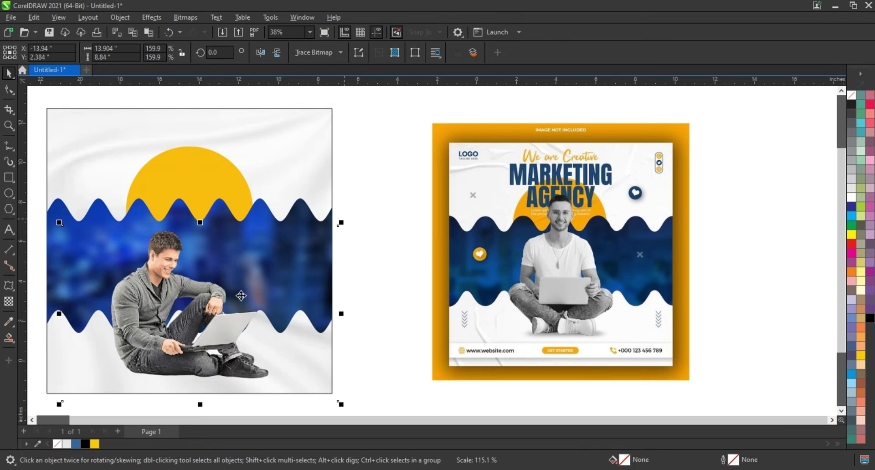
left_click_drag(220, 308, 221, 314)
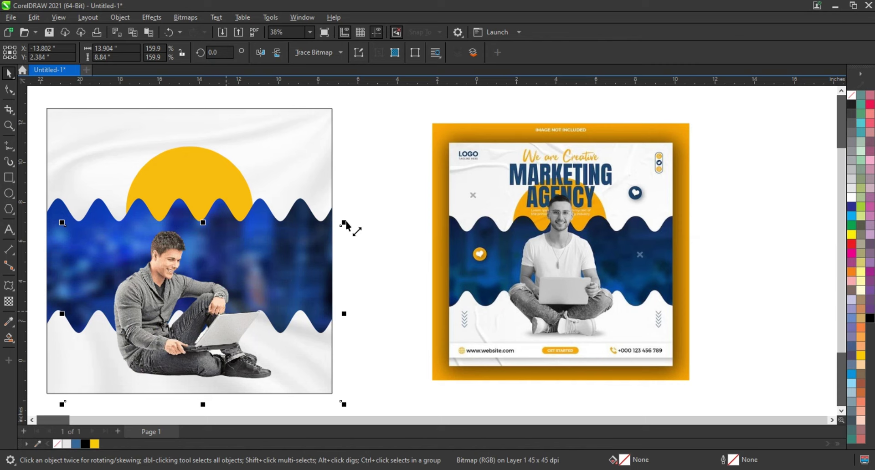
left_click_drag(345, 223, 352, 220)
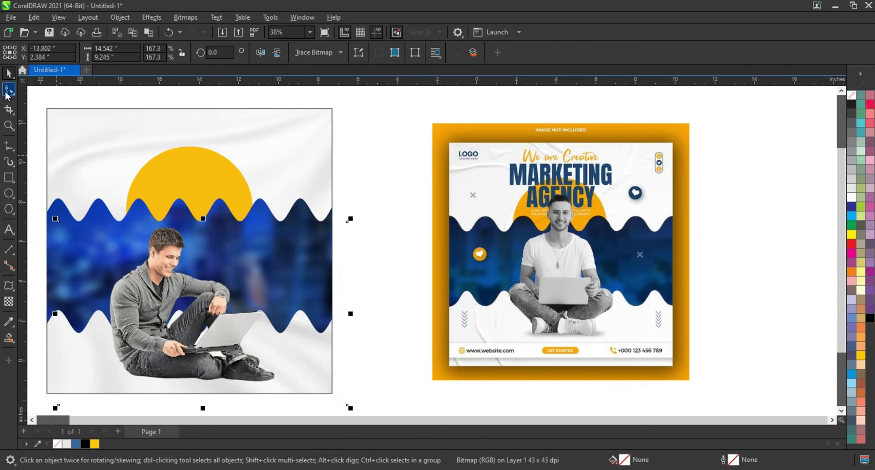
- Crop the man photo's bottom and right edges flush with the square using the Shape tool
left_click(7, 91)
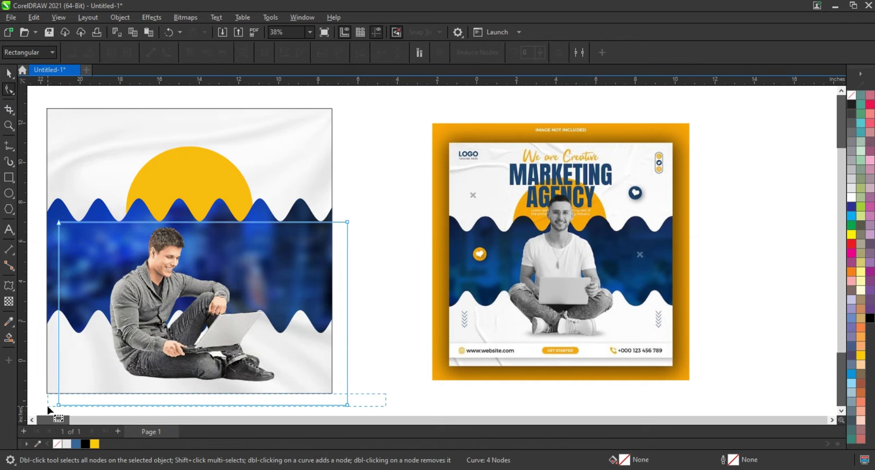
left_click_drag(50, 408, 57, 391)
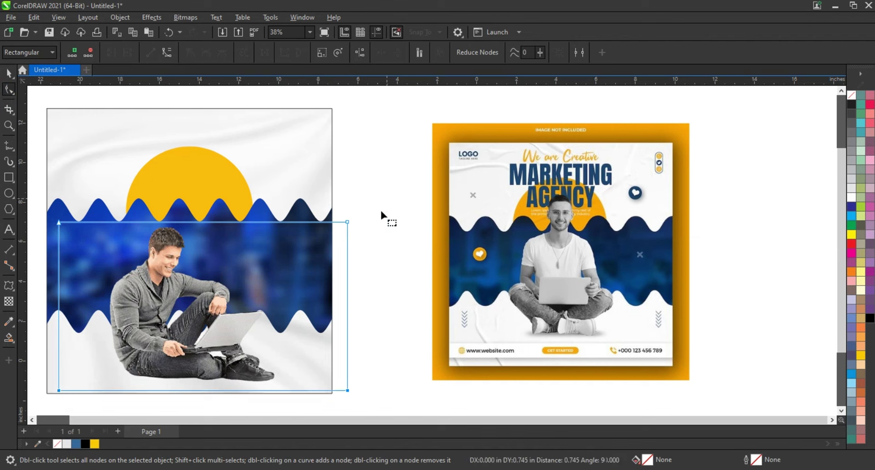
left_click(342, 390)
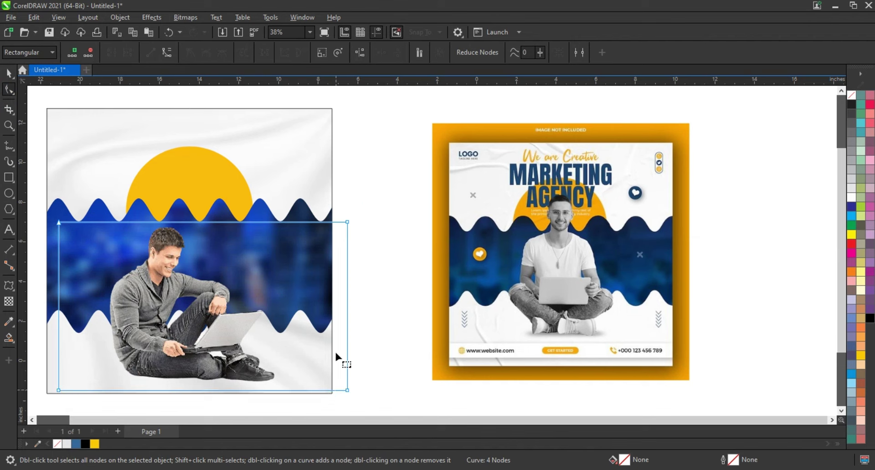
left_click_drag(347, 391, 328, 393)
key("space")
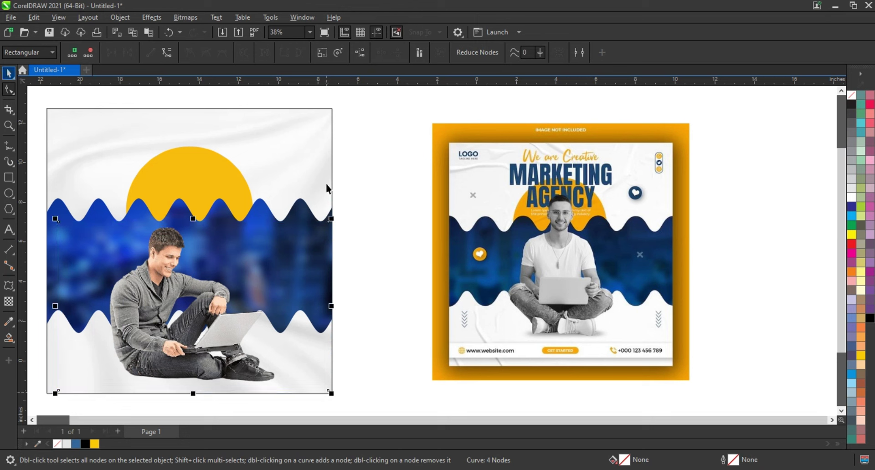
- Select the man photo, then zoom out and marquee-zoom to frame both designs
left_click(365, 199)
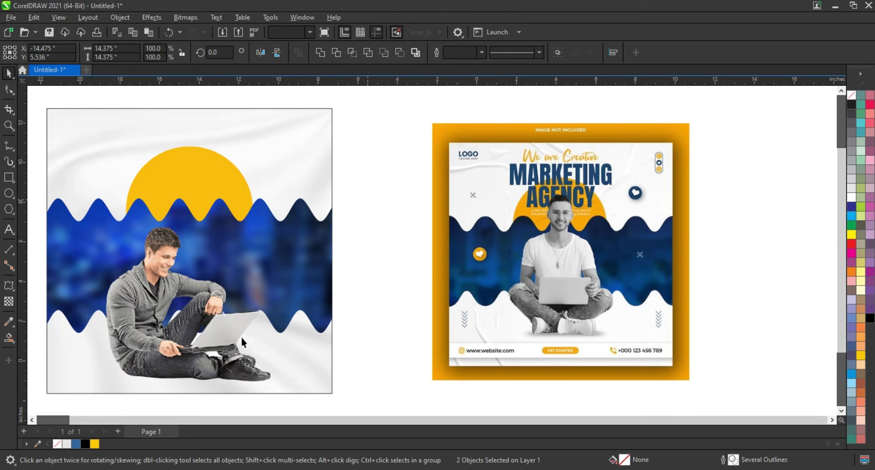
left_click(242, 337)
left_click(365, 300)
scroll(365, 300, "down", 1)
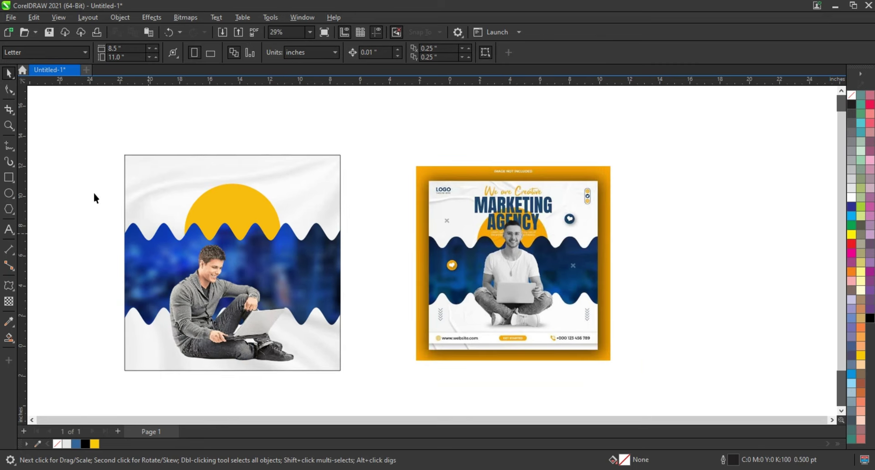
left_click(7, 129)
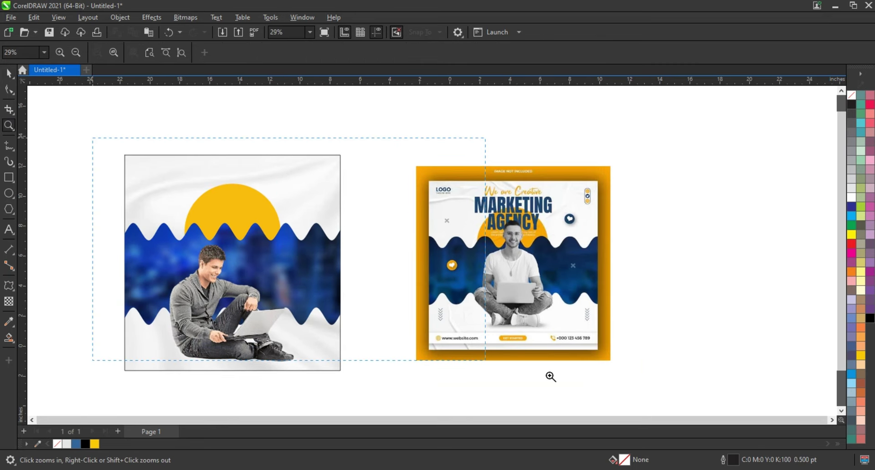
left_click_drag(94, 141, 616, 384)
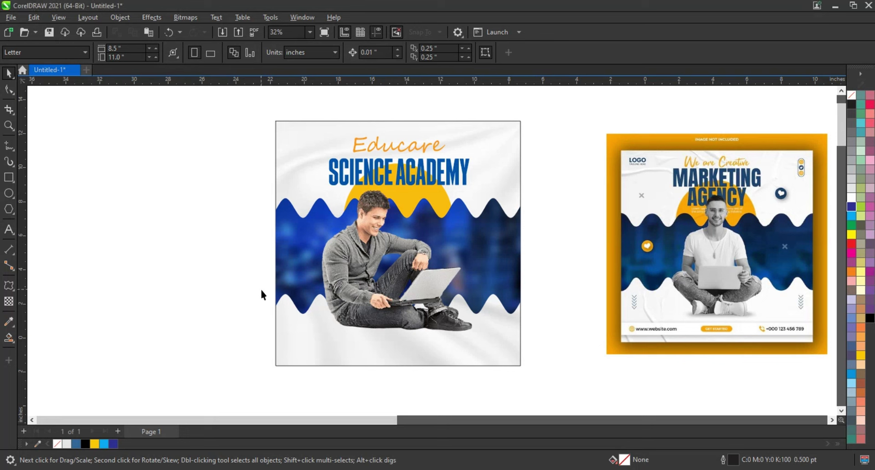
left_click(9, 178)
- Draw a full-width strip along the bottom of the design and fill it white
left_click_drag(276, 335, 520, 355)
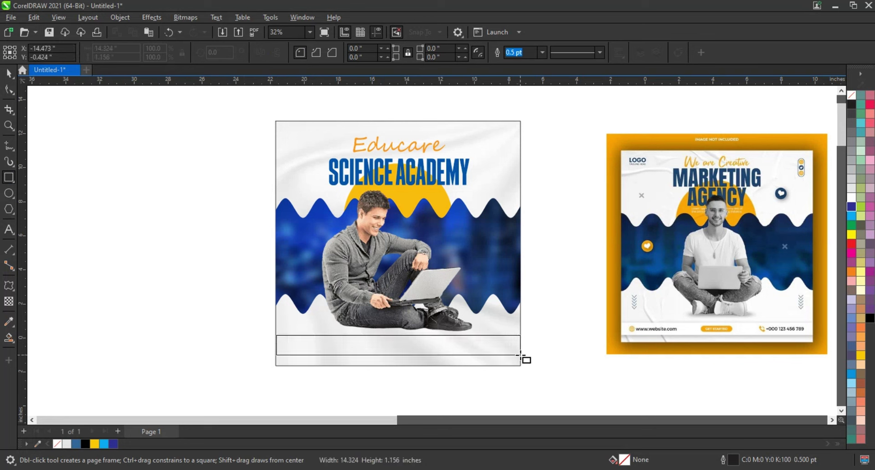
left_click_drag(520, 355, 520, 355)
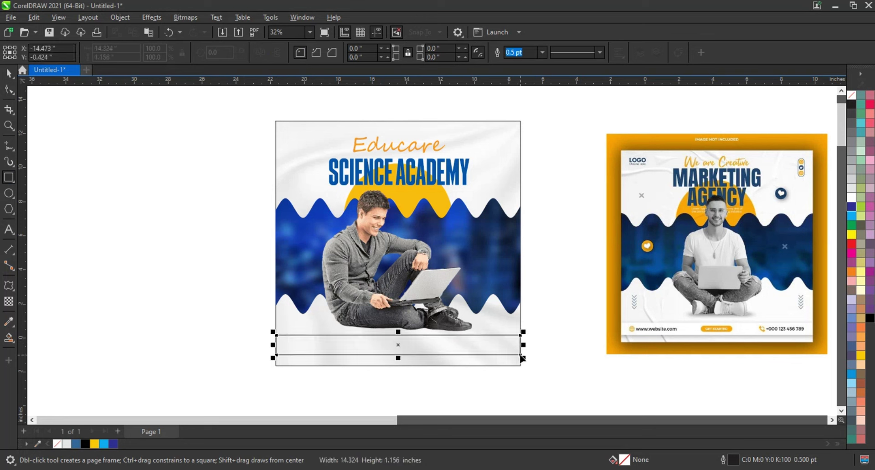
left_click(852, 196)
key("space")
left_click(446, 363)
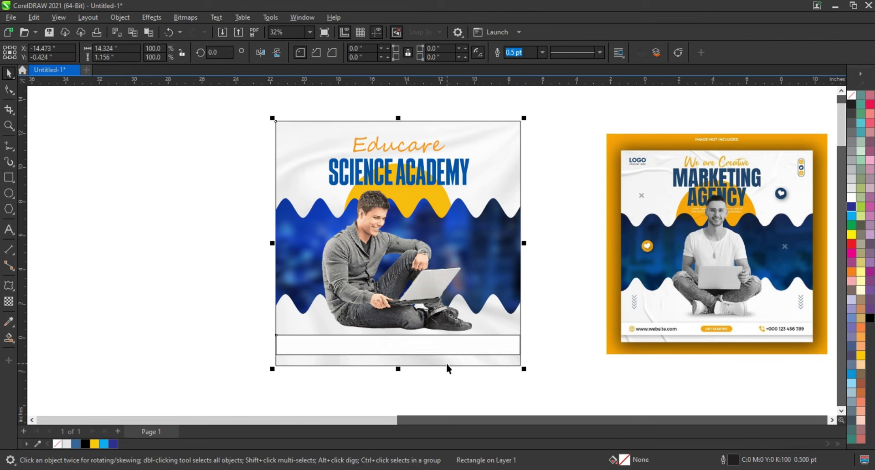
left_click(419, 344)
- Remove the strip's outline, lower its top edge slightly, and preview full screen
right_click(851, 97)
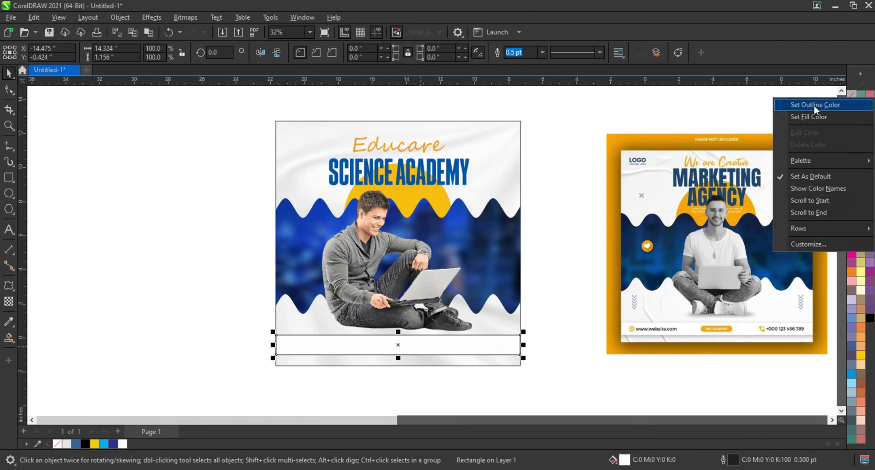
left_click(800, 103)
left_click_drag(397, 333, 398, 335)
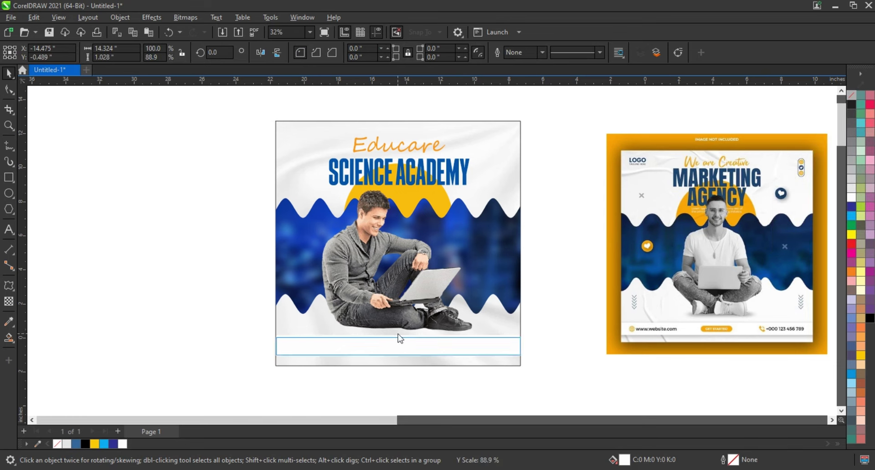
left_click(426, 367, "shift")
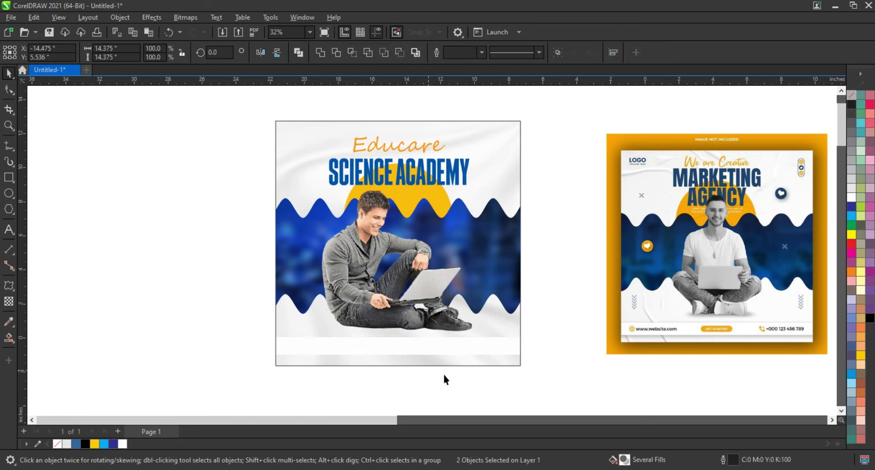
left_click(444, 375)
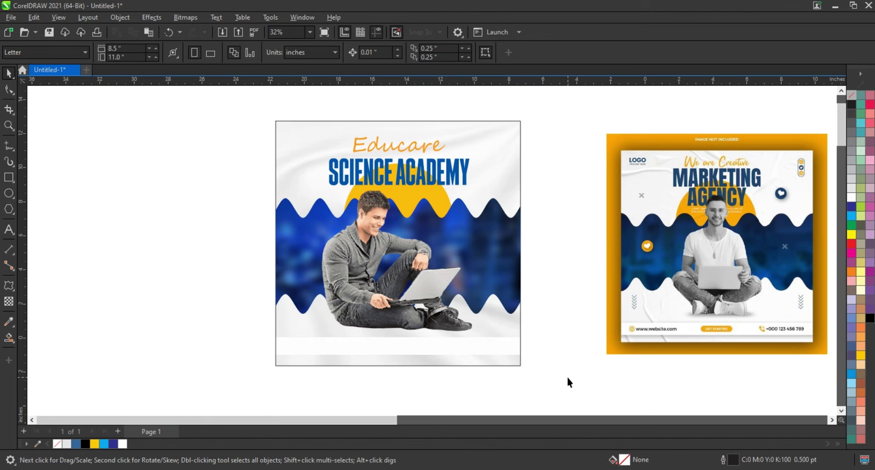
key("F9")
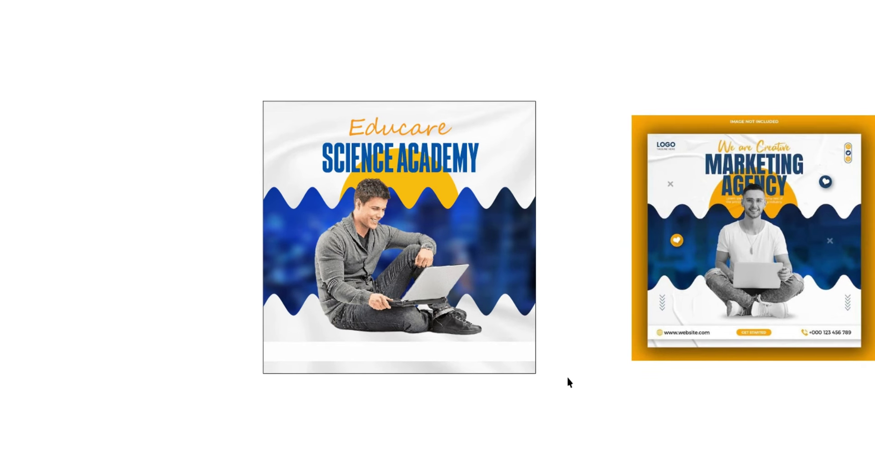